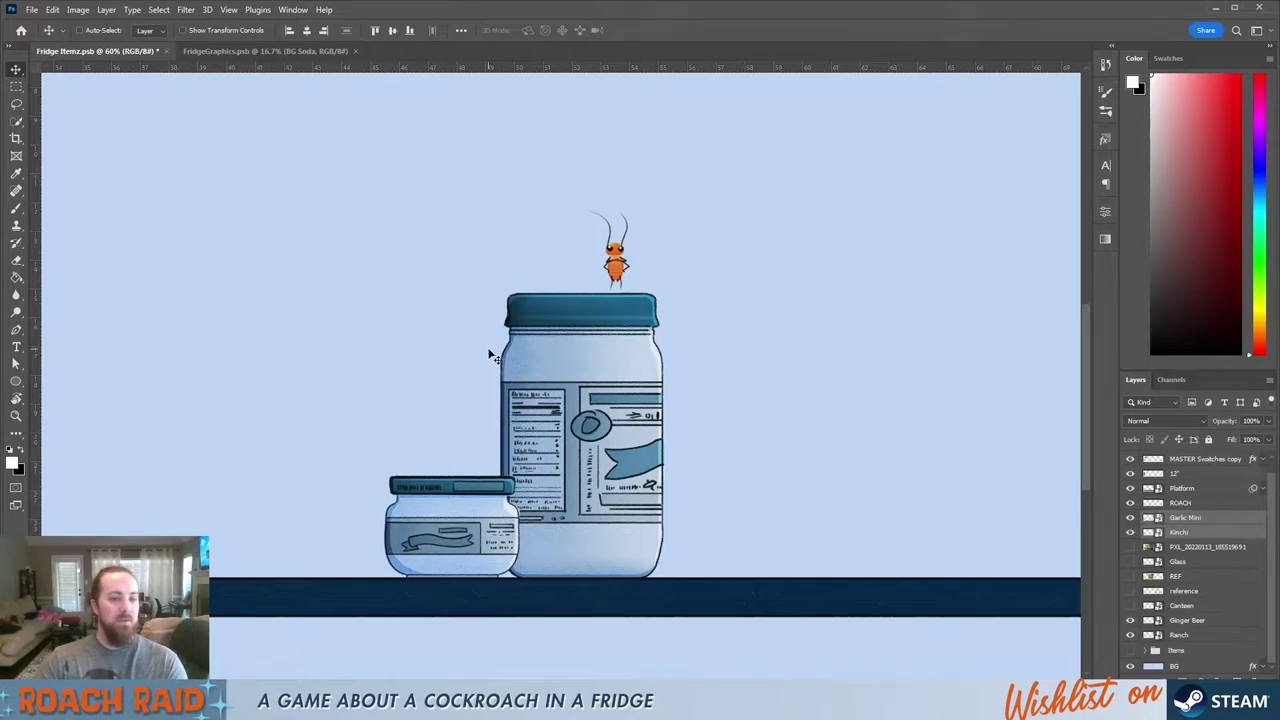
Copy the Kinchi and Garlic Mini jar layers into FridgeGraphics and select Kinchi in Unity
mouse_move(1201, 520)
left_mouse_down()
mouse_move(252, 51)
mouse_move(610, 326)
mouse_move(562, 316)
left_mouse_up()
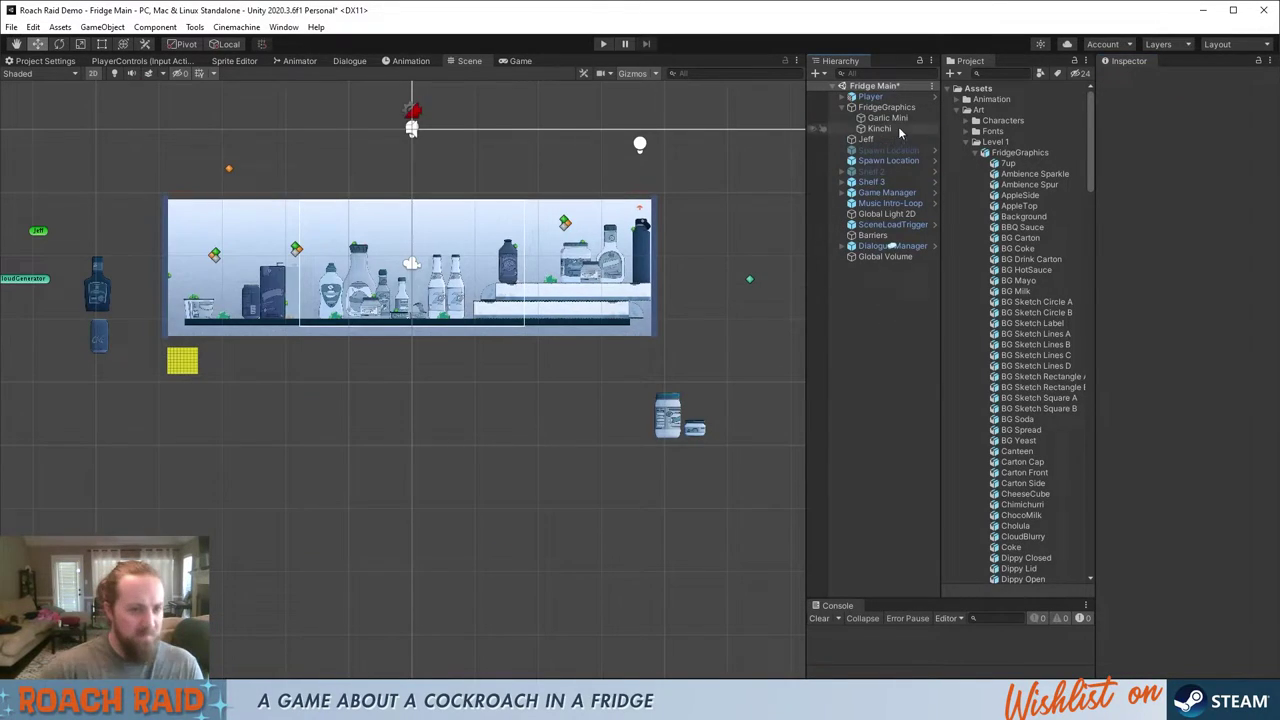
left_click(880, 128)
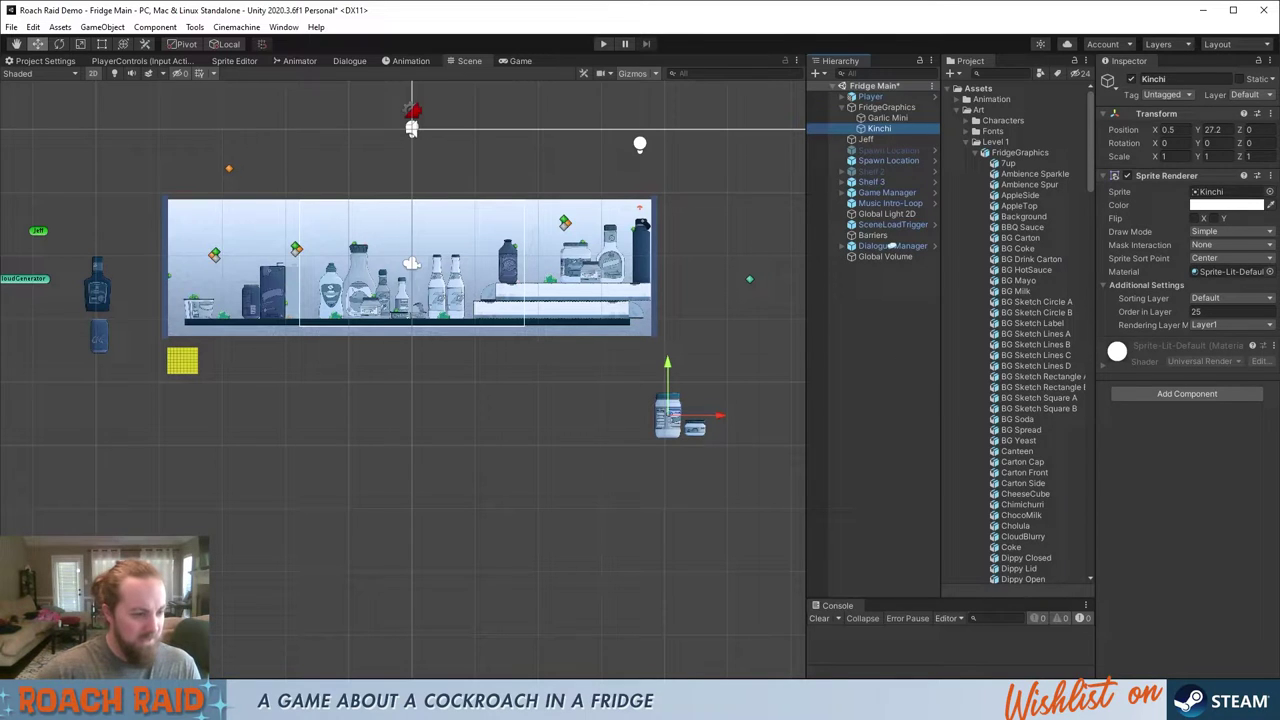
Web-search 'Kimchi' in the browser to check the spelling, then return to Unity
key("alt+Tab")
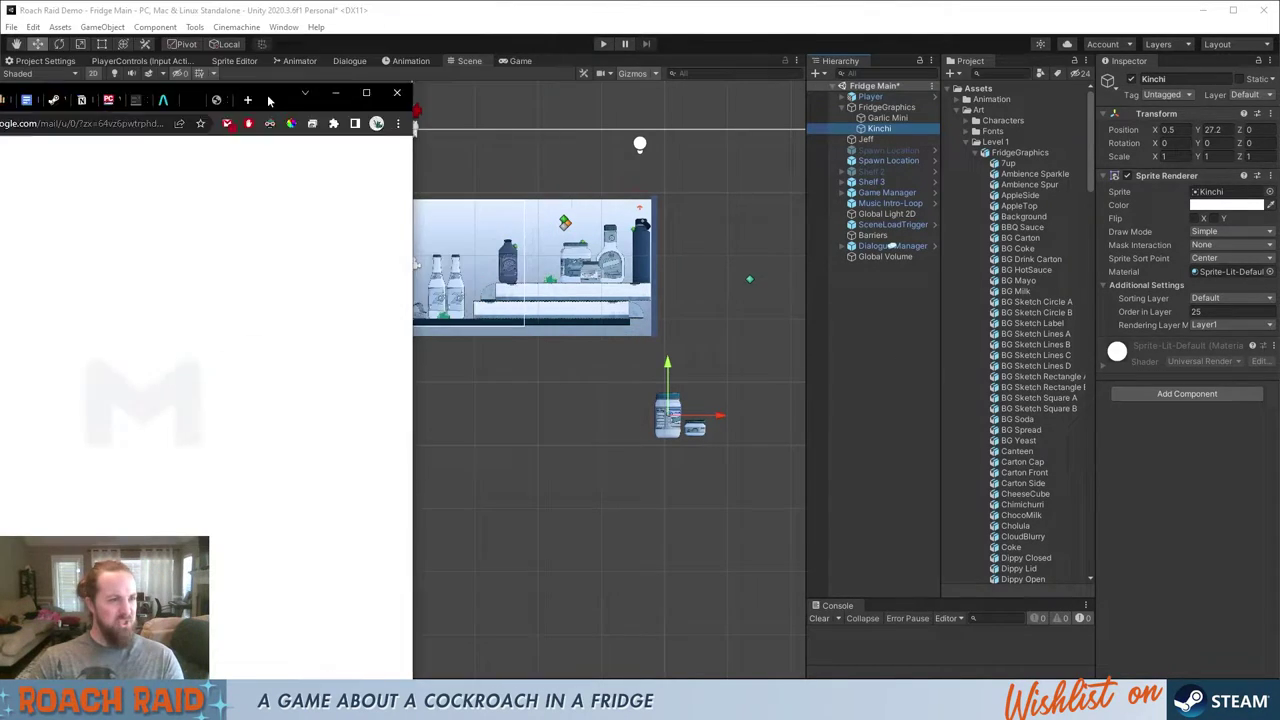
left_click(1114, 17)
type("Kim")
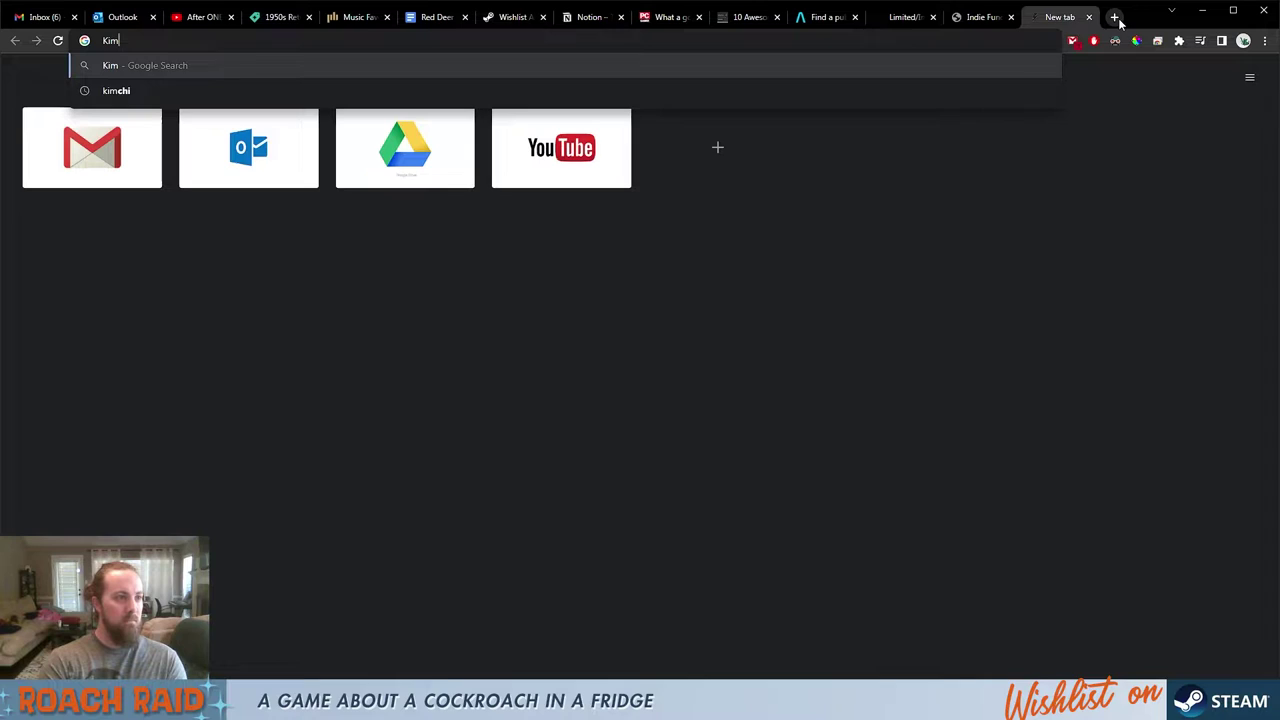
type("chi")
key("Return")
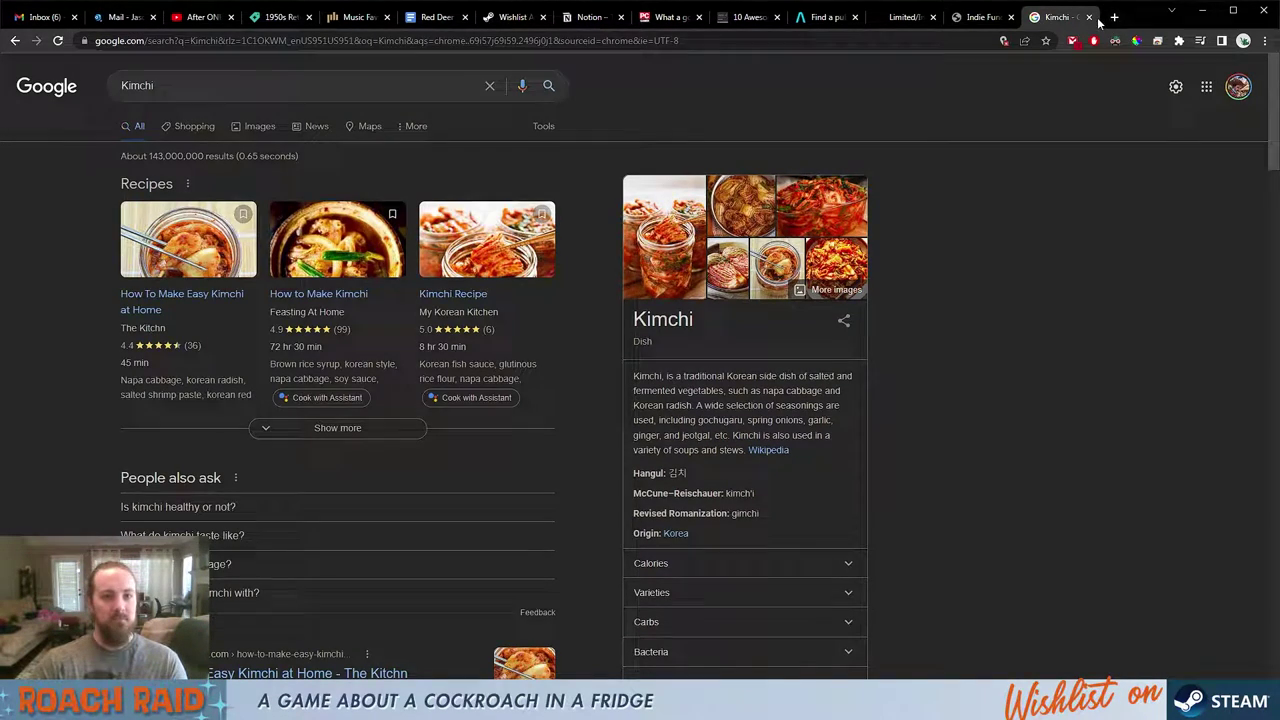
key("alt+Tab")
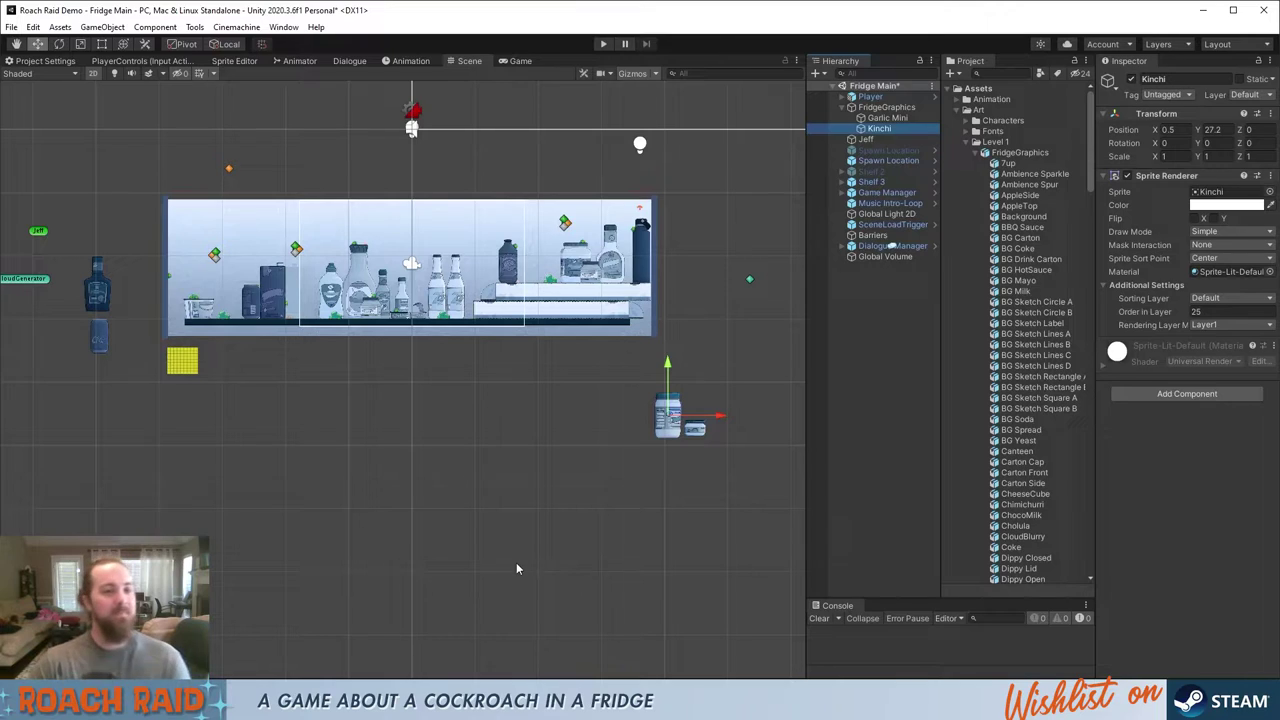
Move both jar objects to the hierarchy root and rename Kinchi to Kimchi
left_click_drag(886, 117, 873, 524)
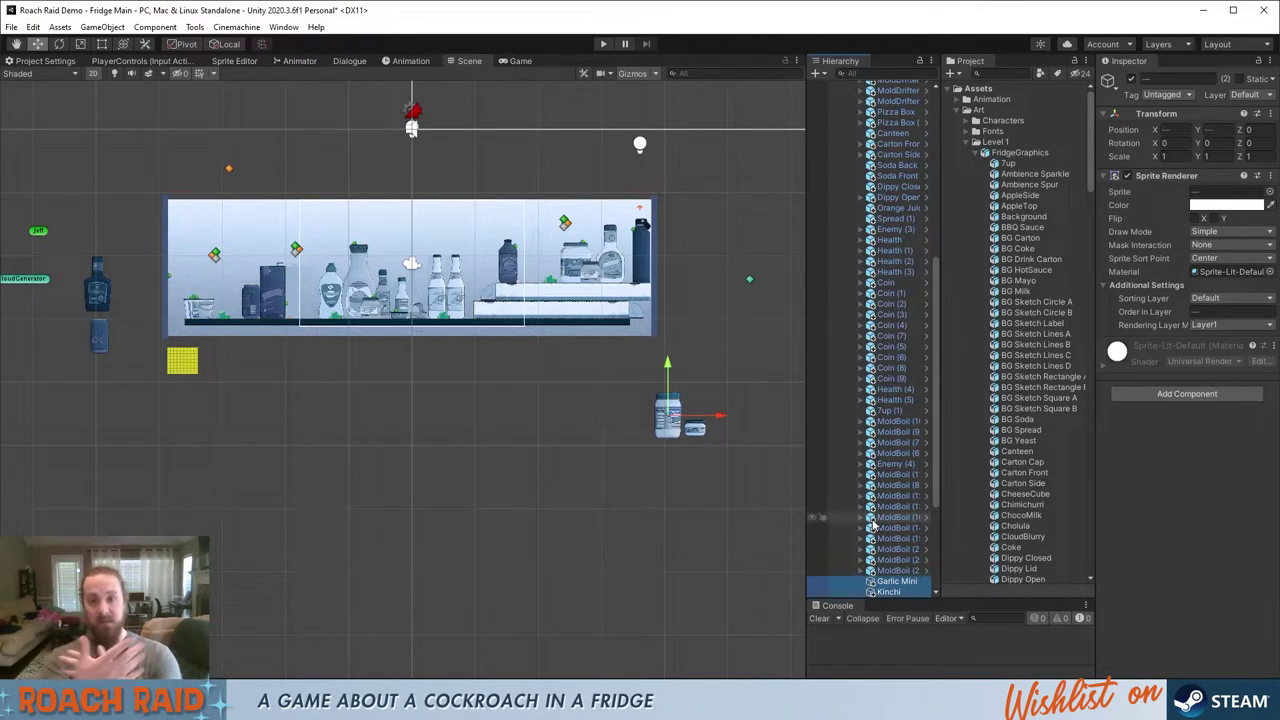
double_click(888, 591)
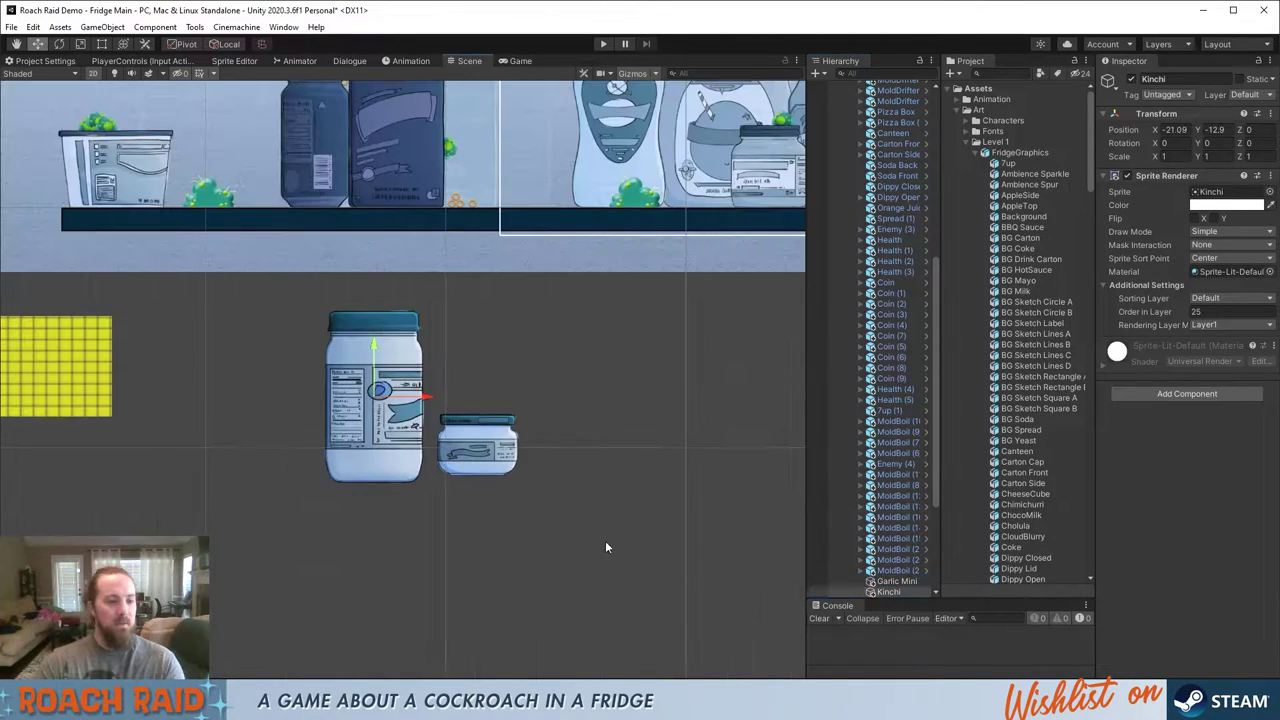
left_click(890, 592)
type("m")
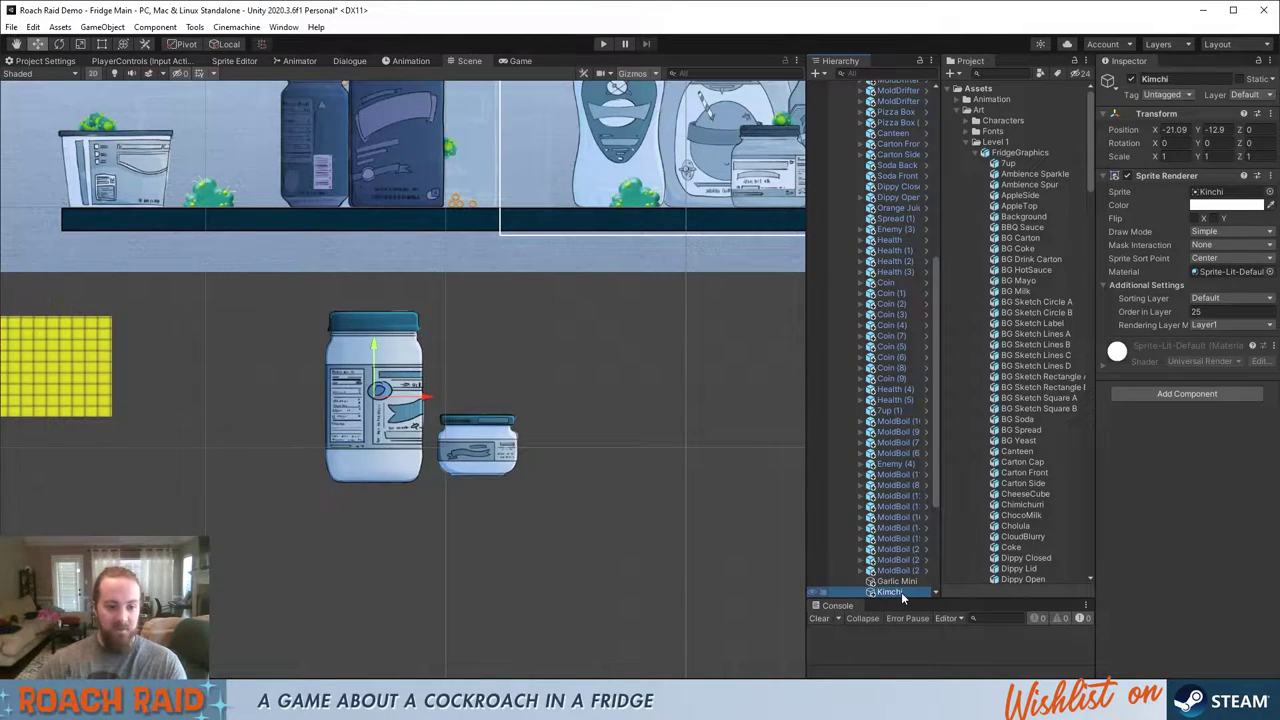
left_click(890, 598)
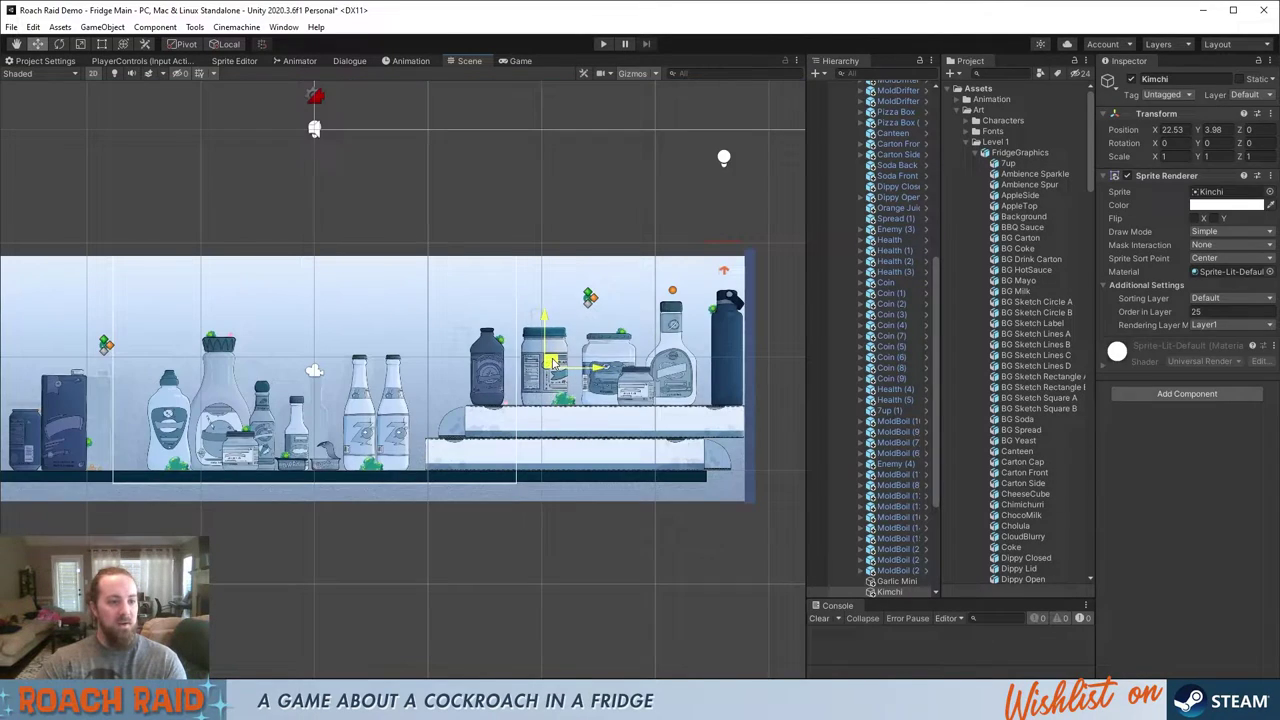
Place the Kimchi jar on the upper fridge shelf beside the dark bottle
left_click_drag(550, 360, 557, 357)
key("f")
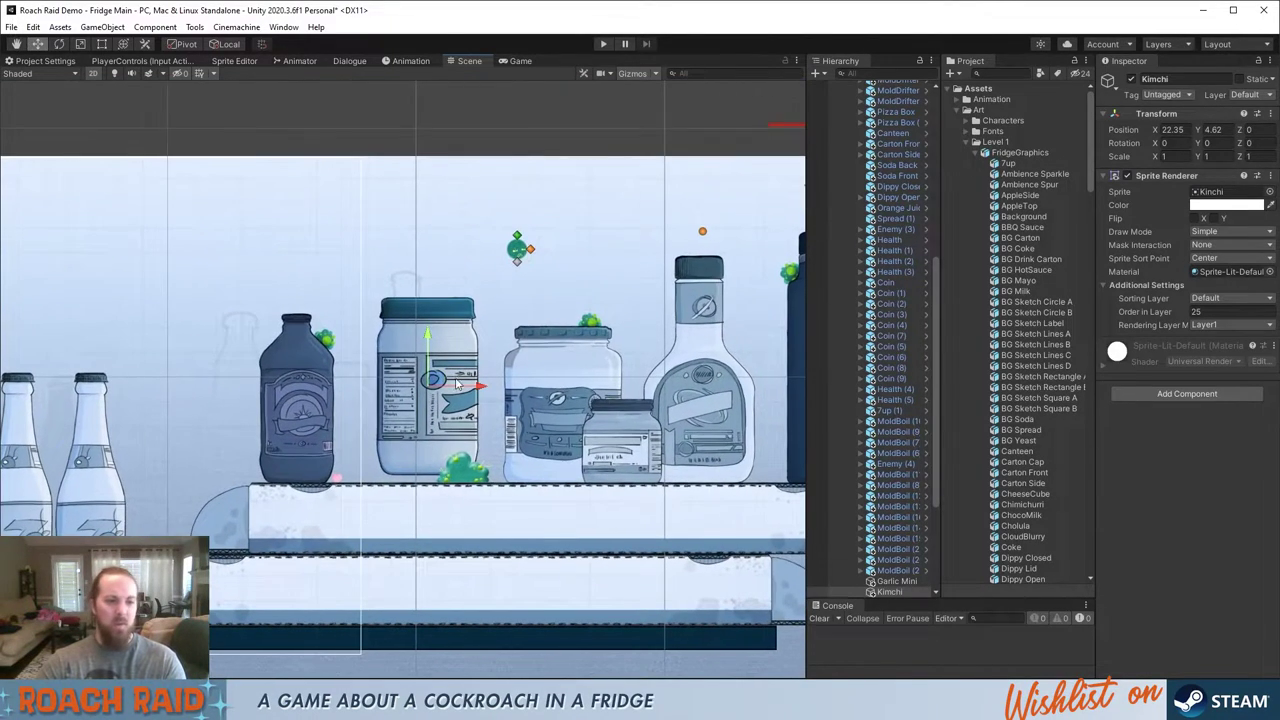
left_click_drag(433, 383, 423, 392)
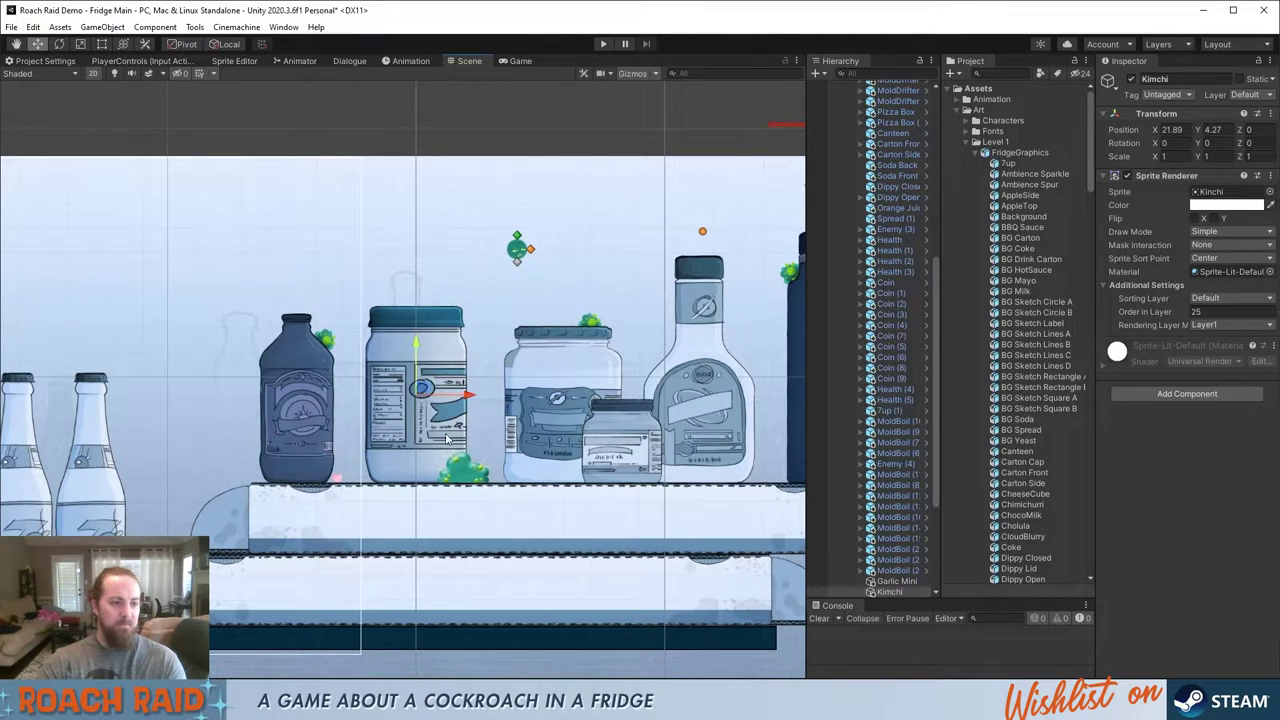
left_click(434, 208)
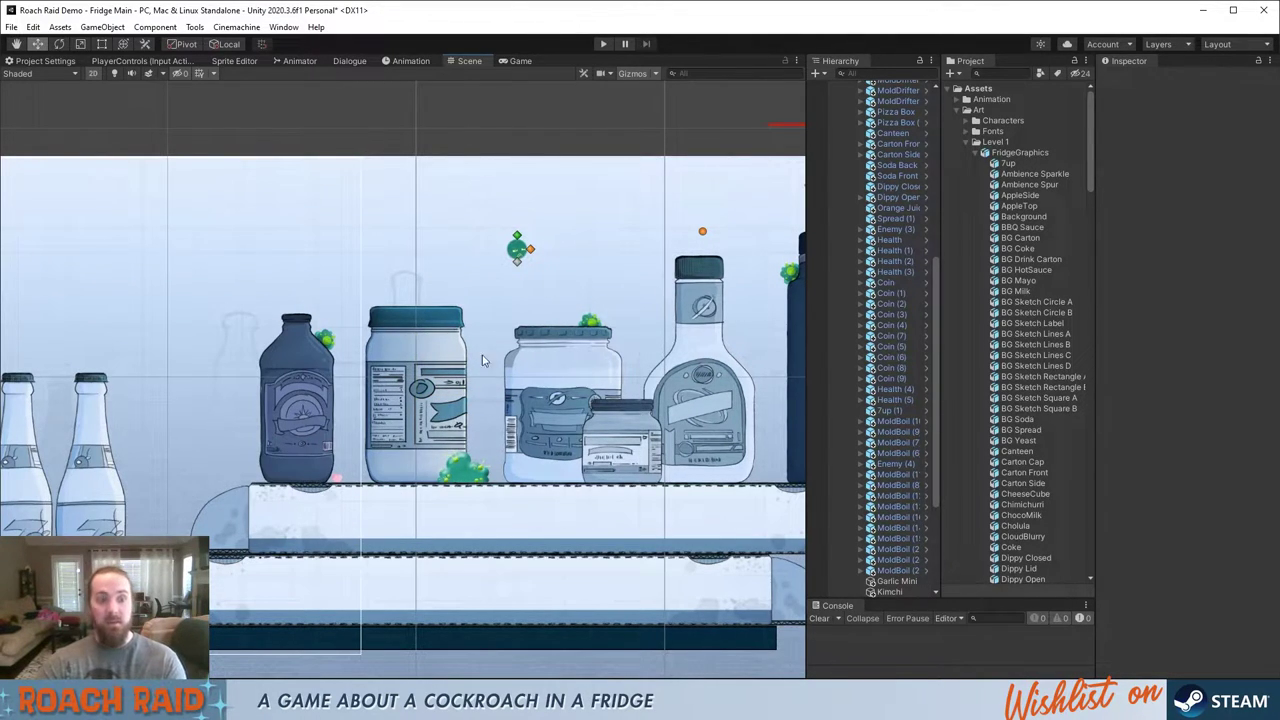
Play the level, attacking the green blob and jumping the roach onto the small jar's lid
left_click(602, 43)
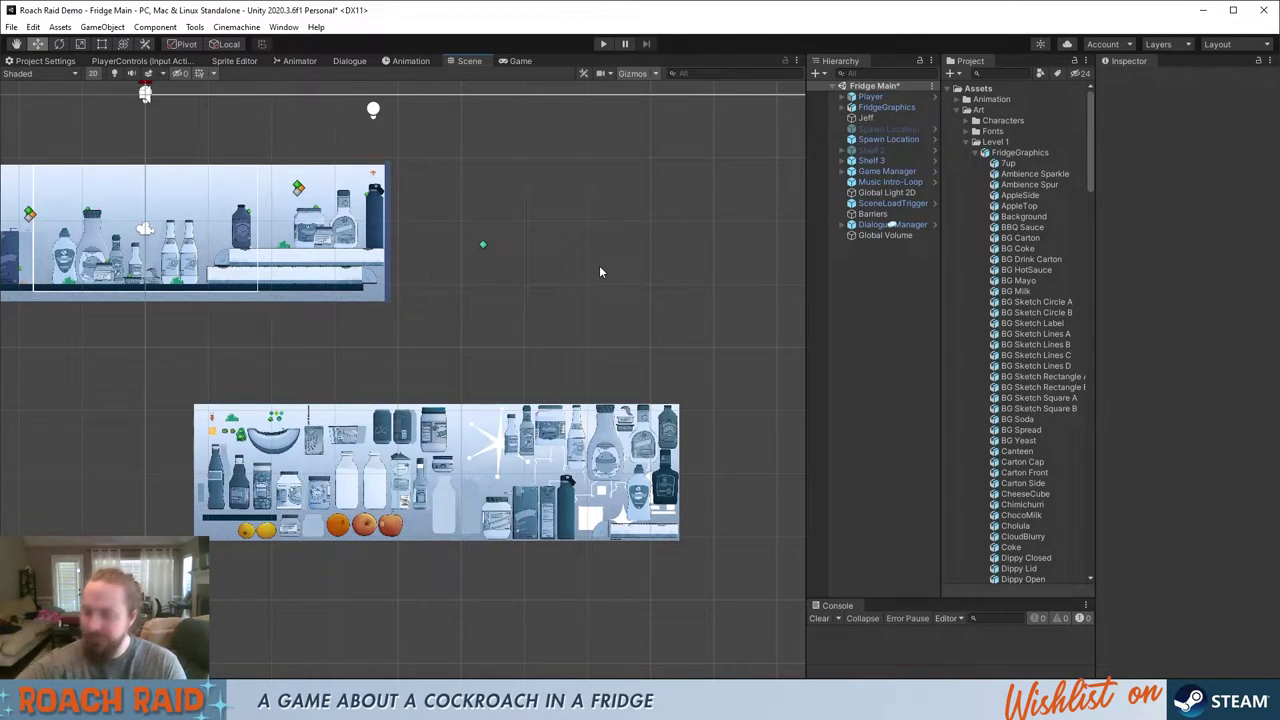
key("ctrl+p")
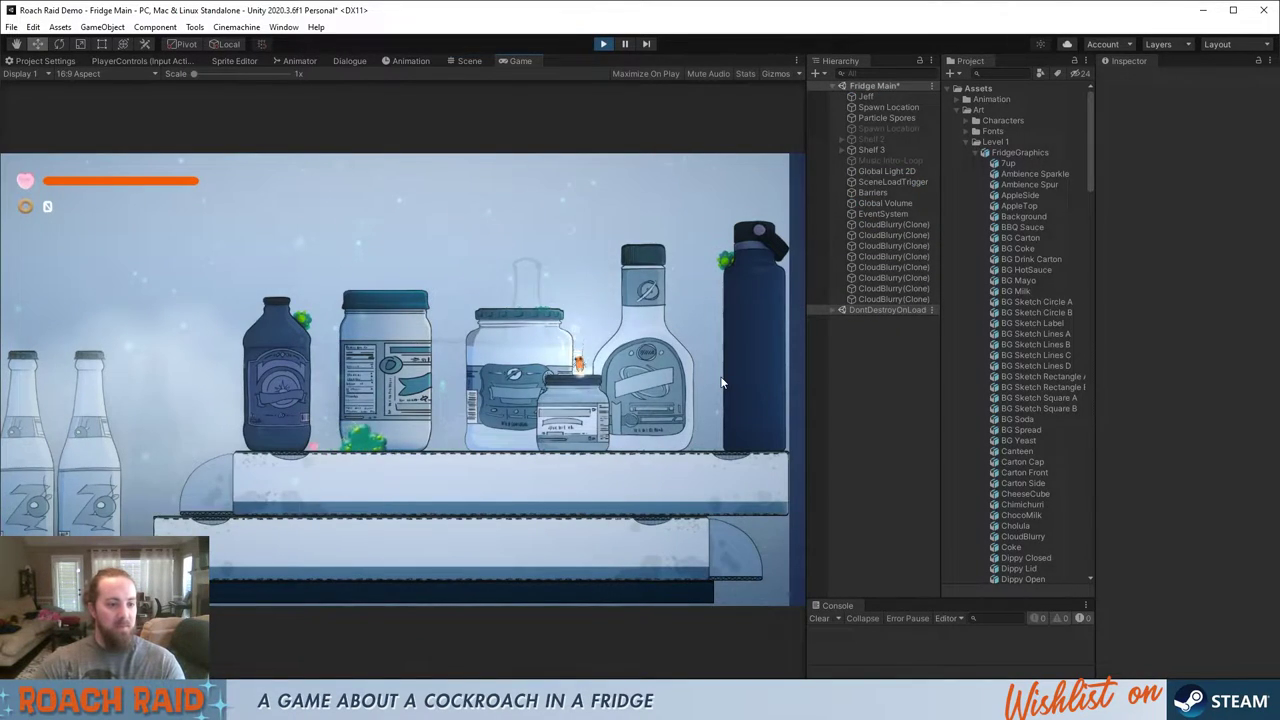
key("Right")
key("Left")
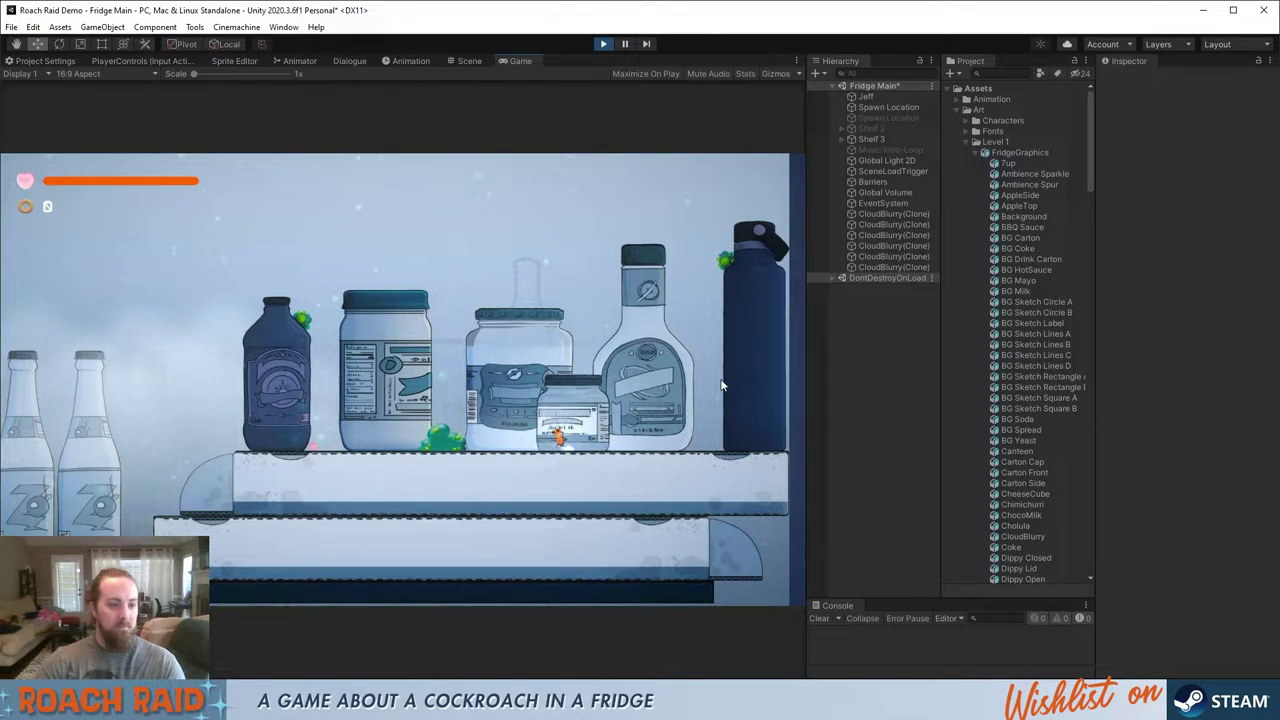
key("Left")
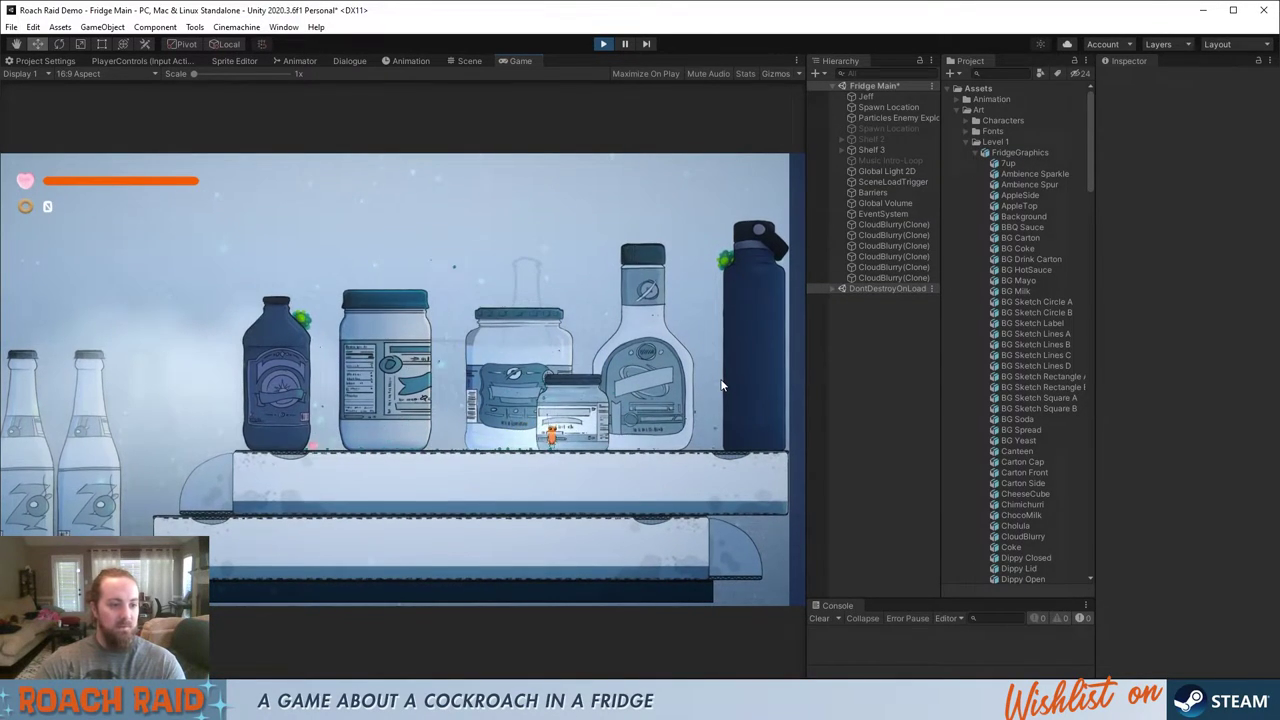
key("Right")
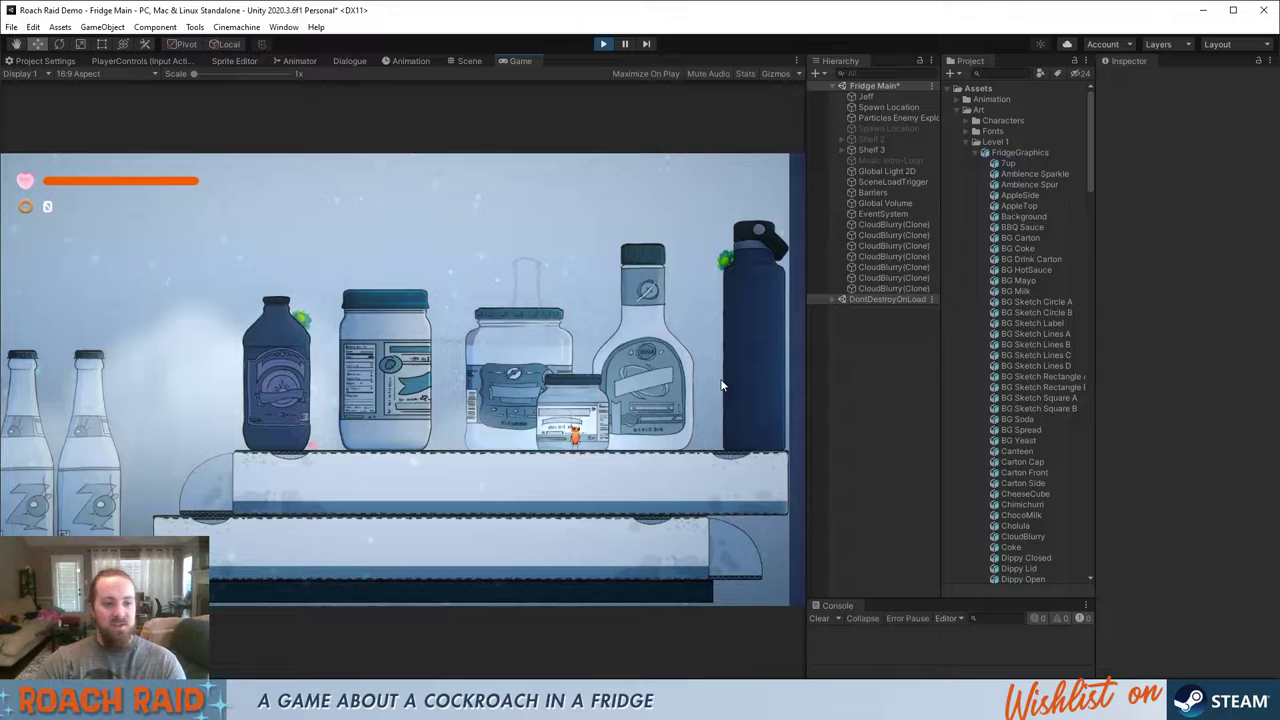
key("space")
key("space")
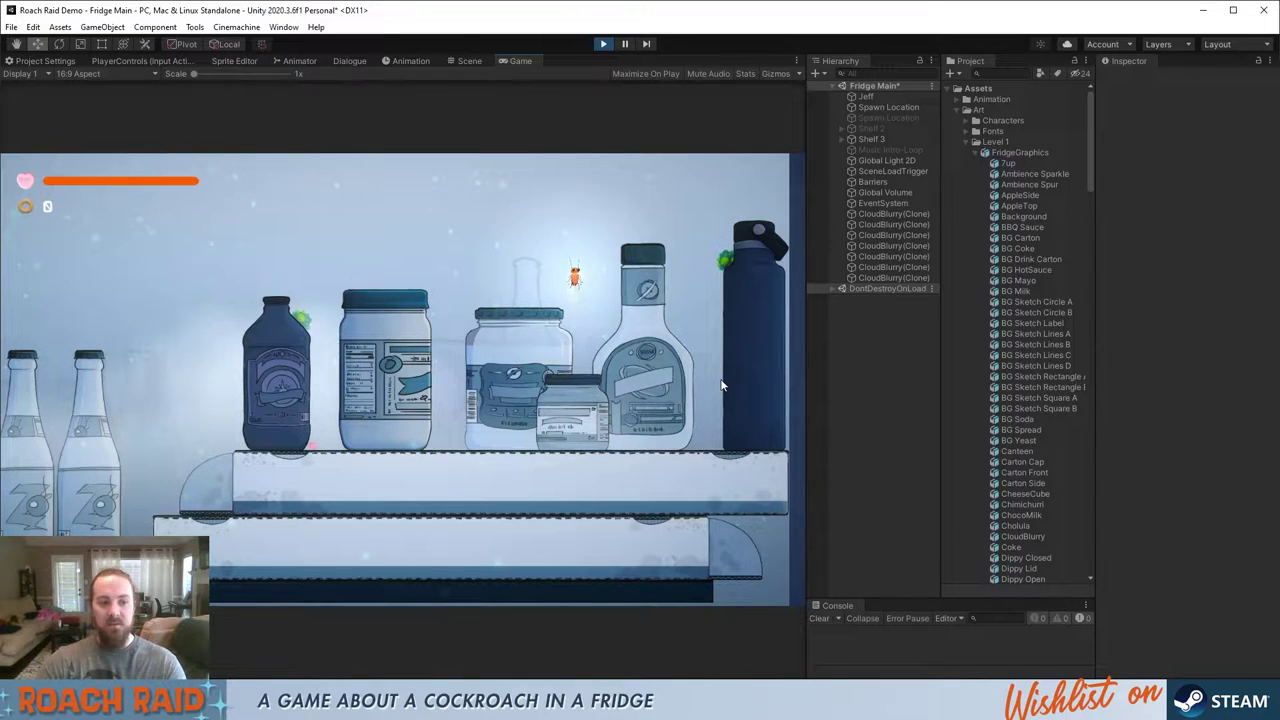
key("Right")
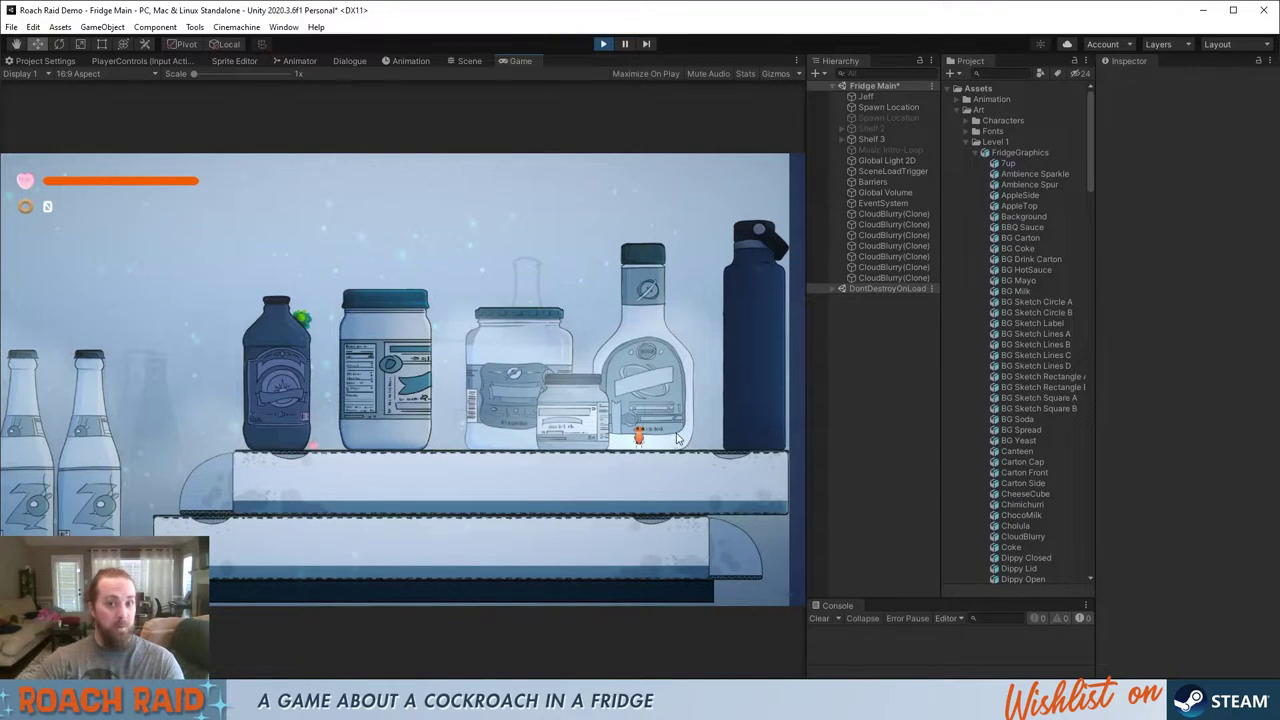
Run the roach along the shelf, onto a jar top and leap toward the dark bottle
key("Right")
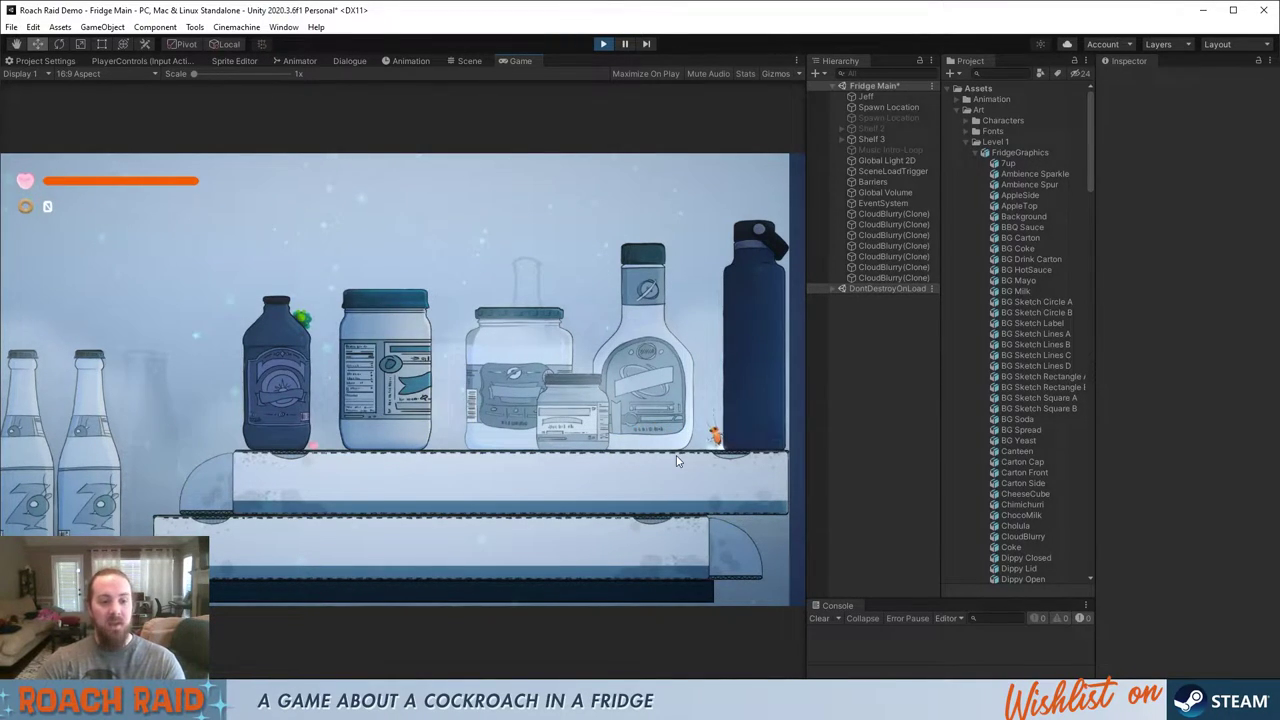
key("Left")
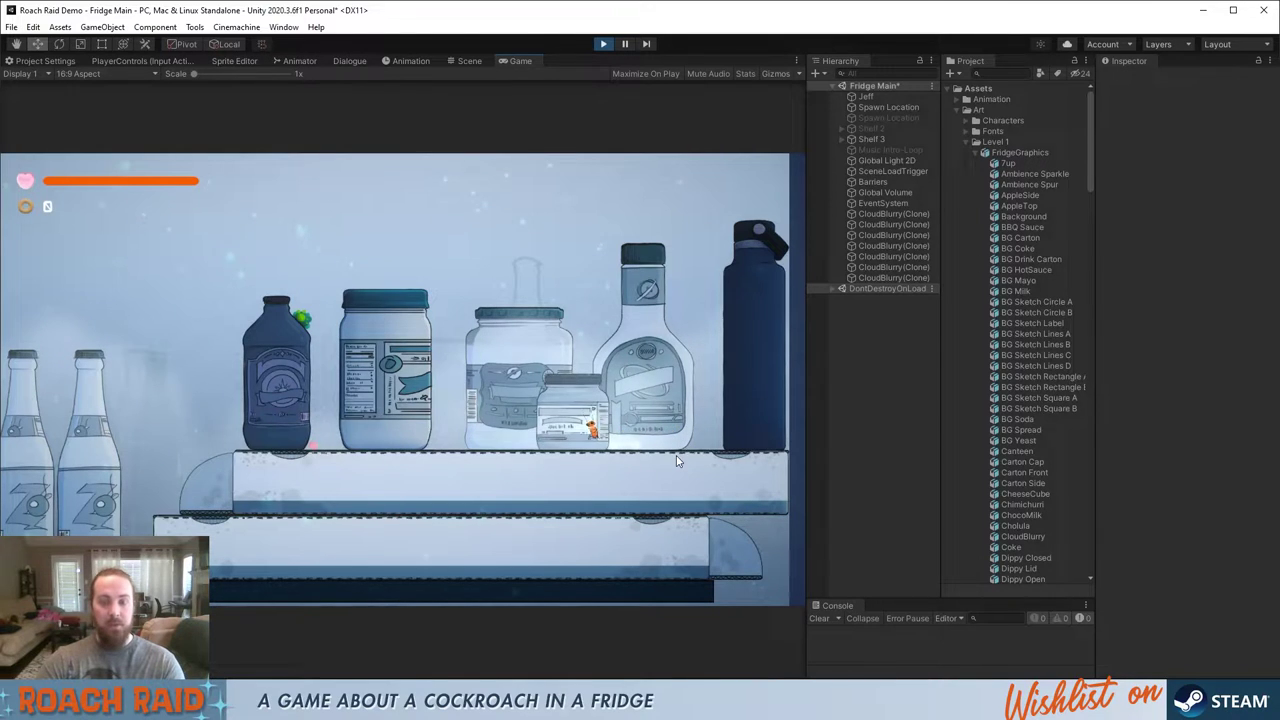
key("Left")
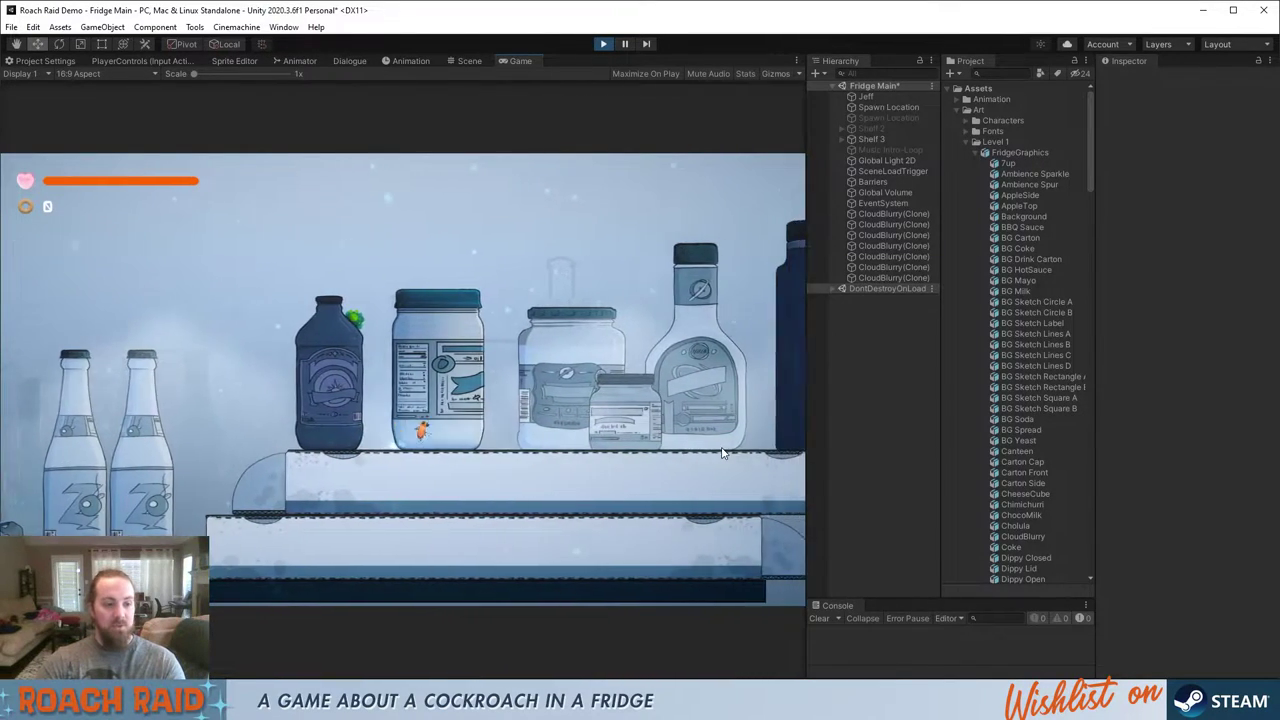
key("Left")
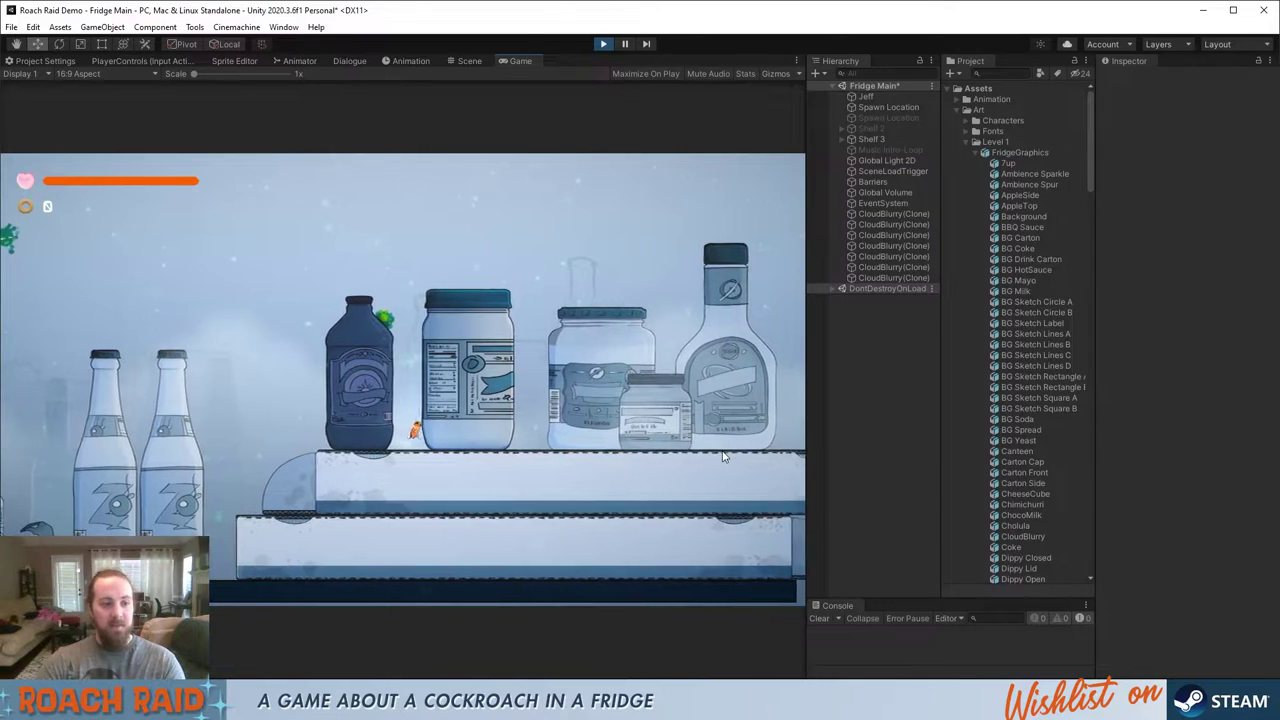
key("Right")
key("space")
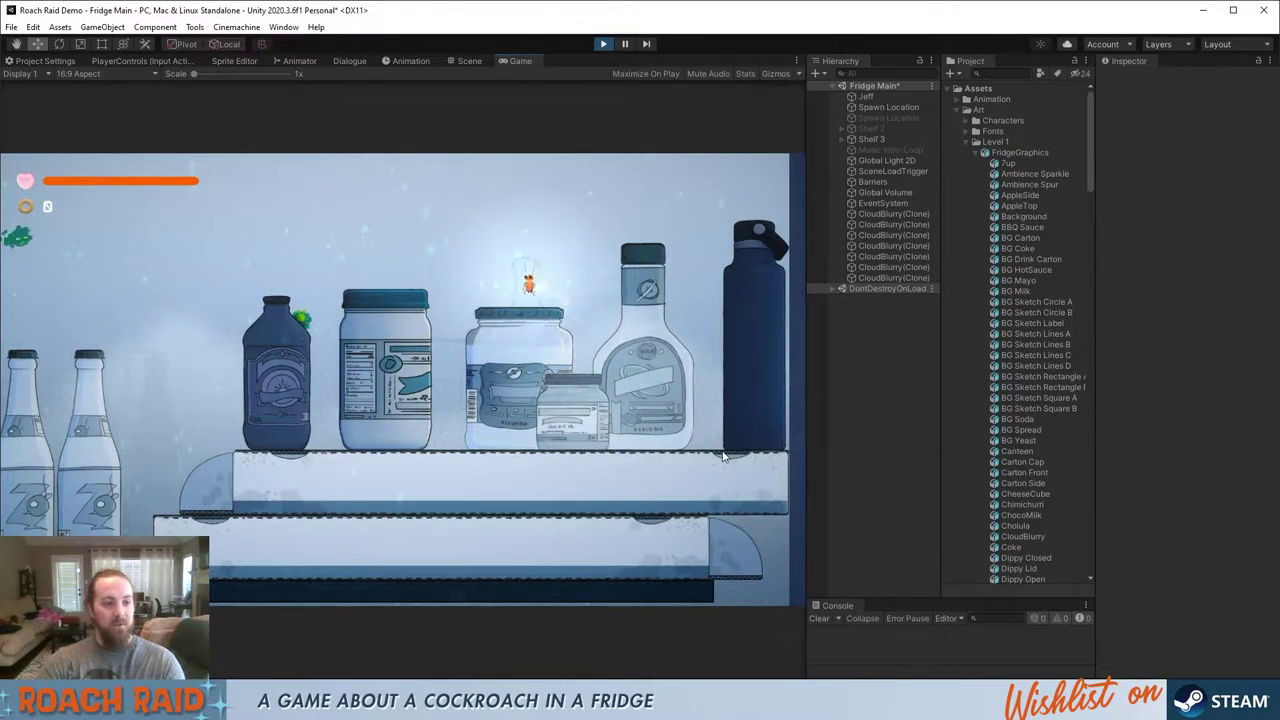
key("Left")
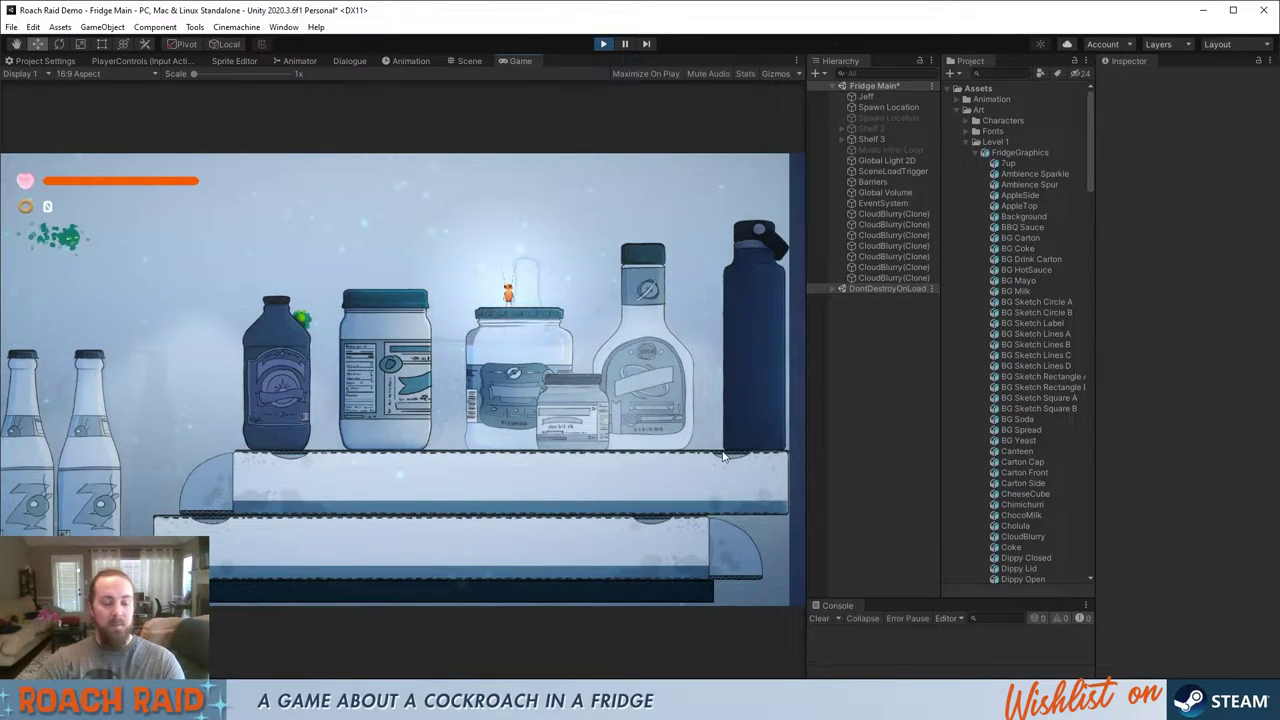
key("space")
key("Left")
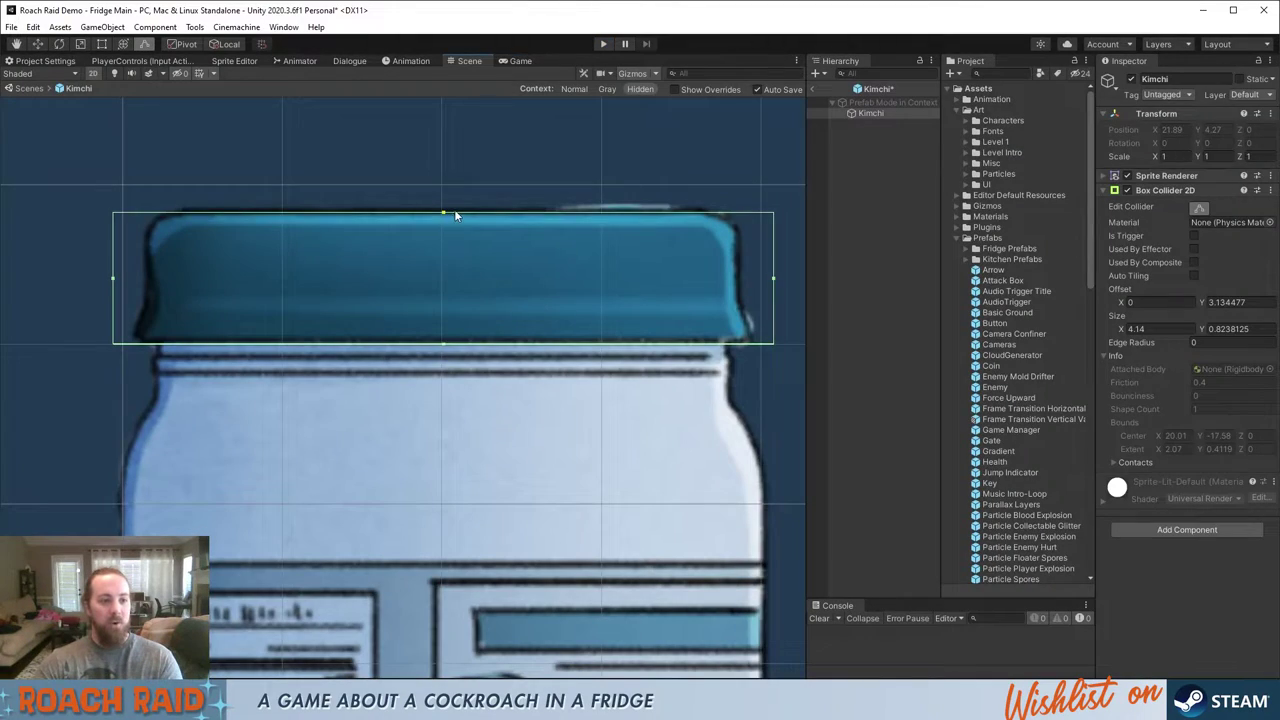
Lower the Kimchi jar's Box Collider 2D top edge onto its lid and replay the level
left_click_drag(451, 211, 456, 216)
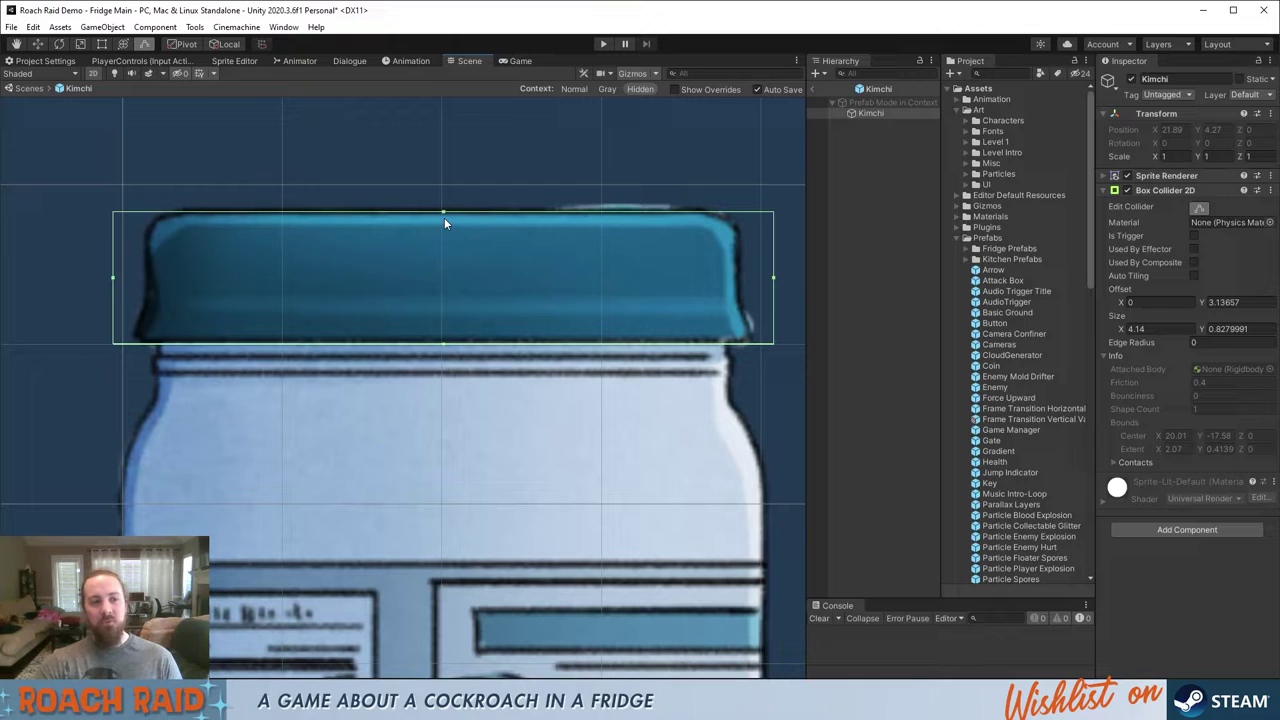
left_click_drag(443, 215, 461, 219)
key("ctrl+p")
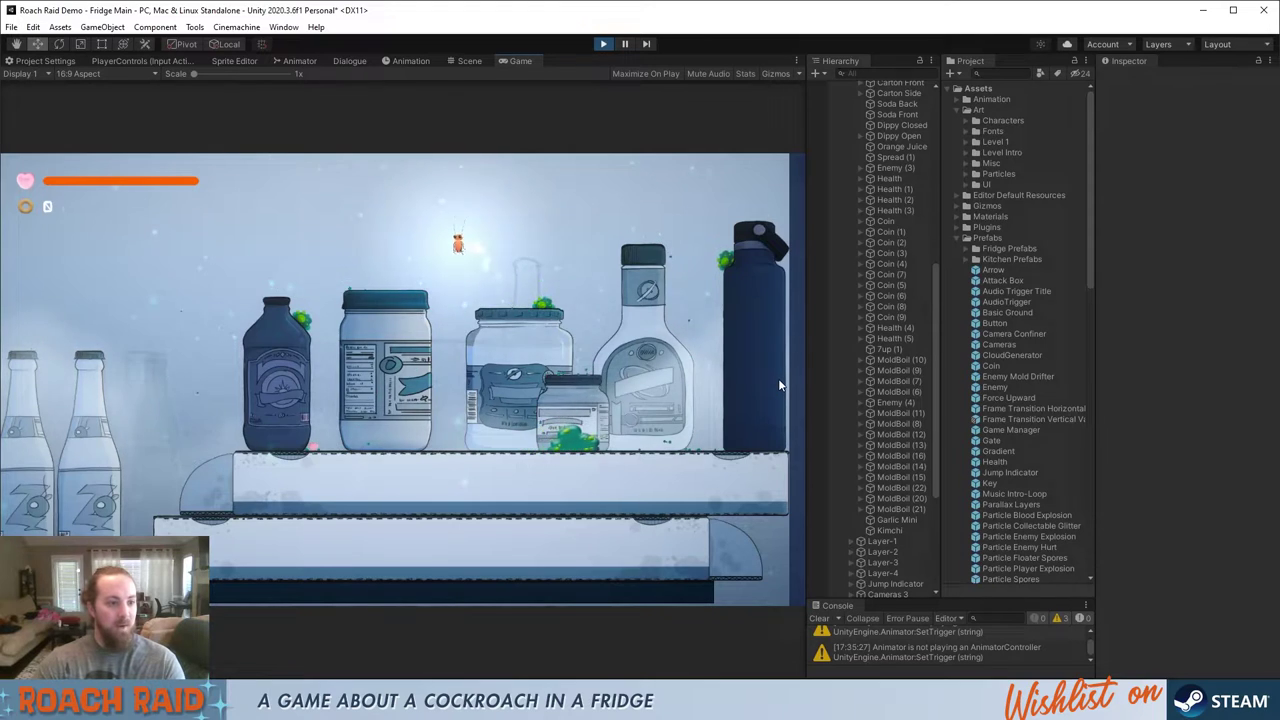
Test landing on the jar lid, then pull the Garlic Mini collider's left and top edges inward
key("Left")
key("Left")
key("Right")
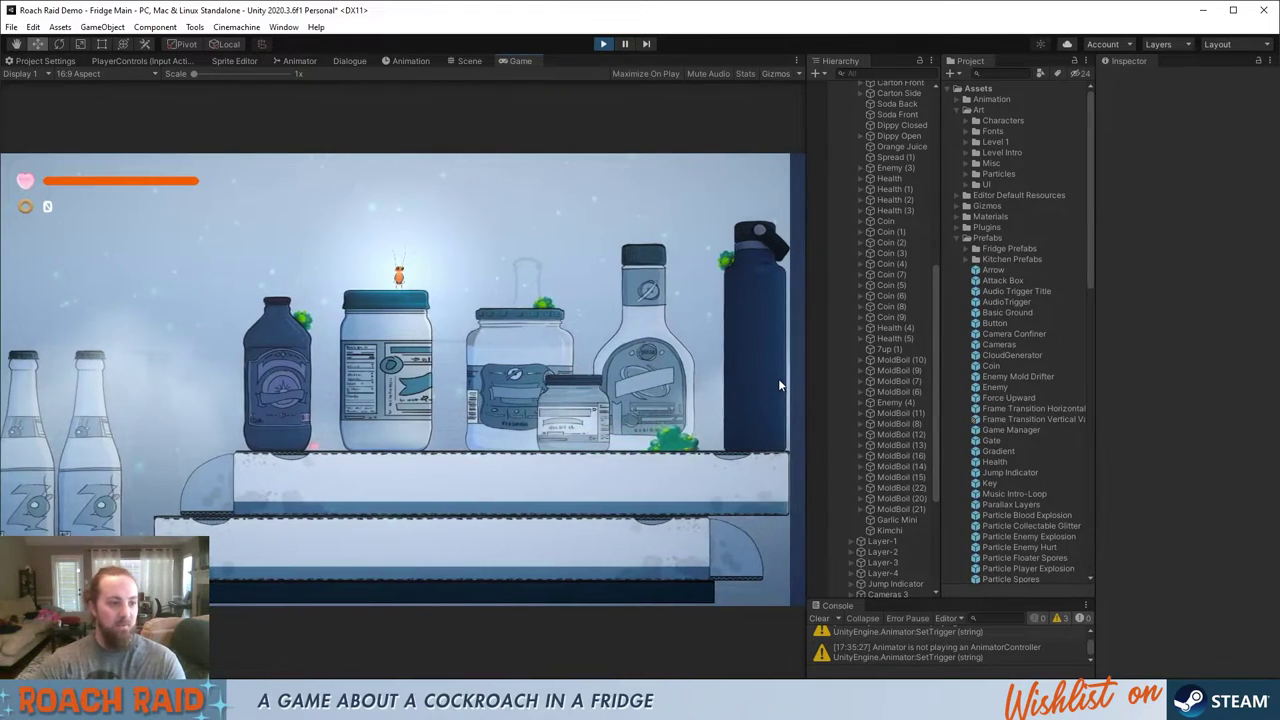
key("Left")
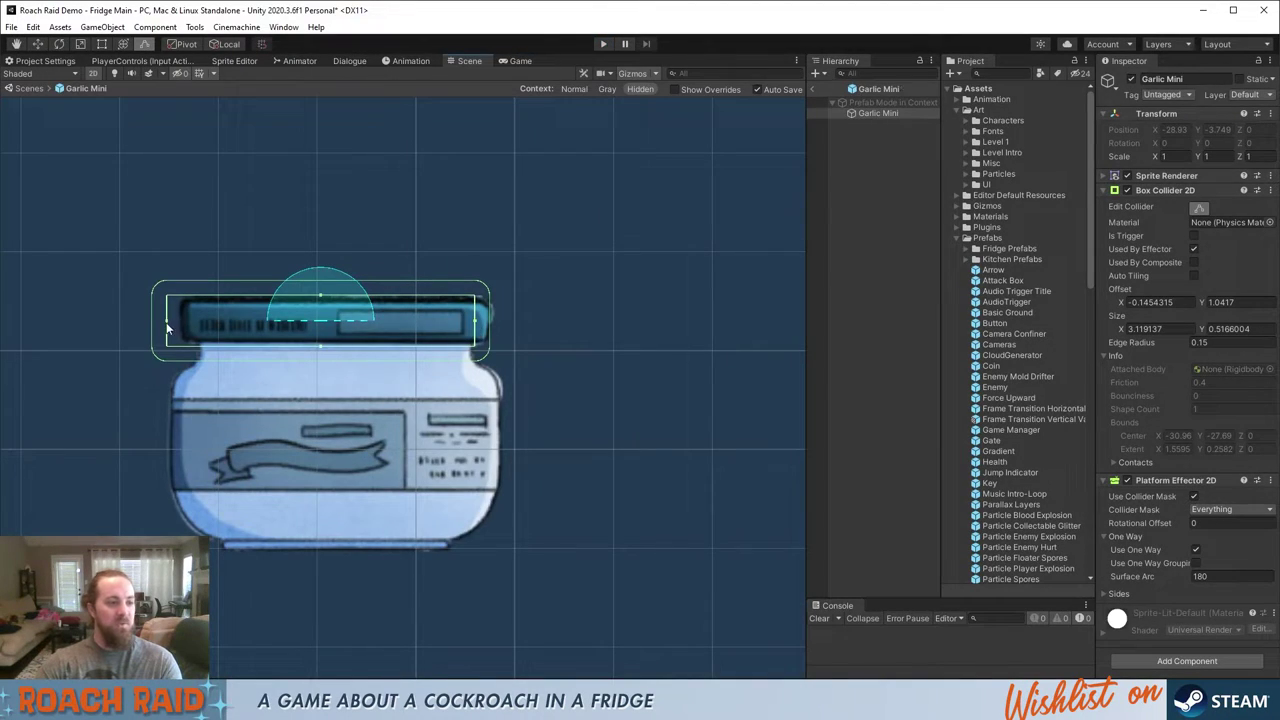
left_click_drag(167, 327, 198, 329)
left_click_drag(336, 300, 348, 334)
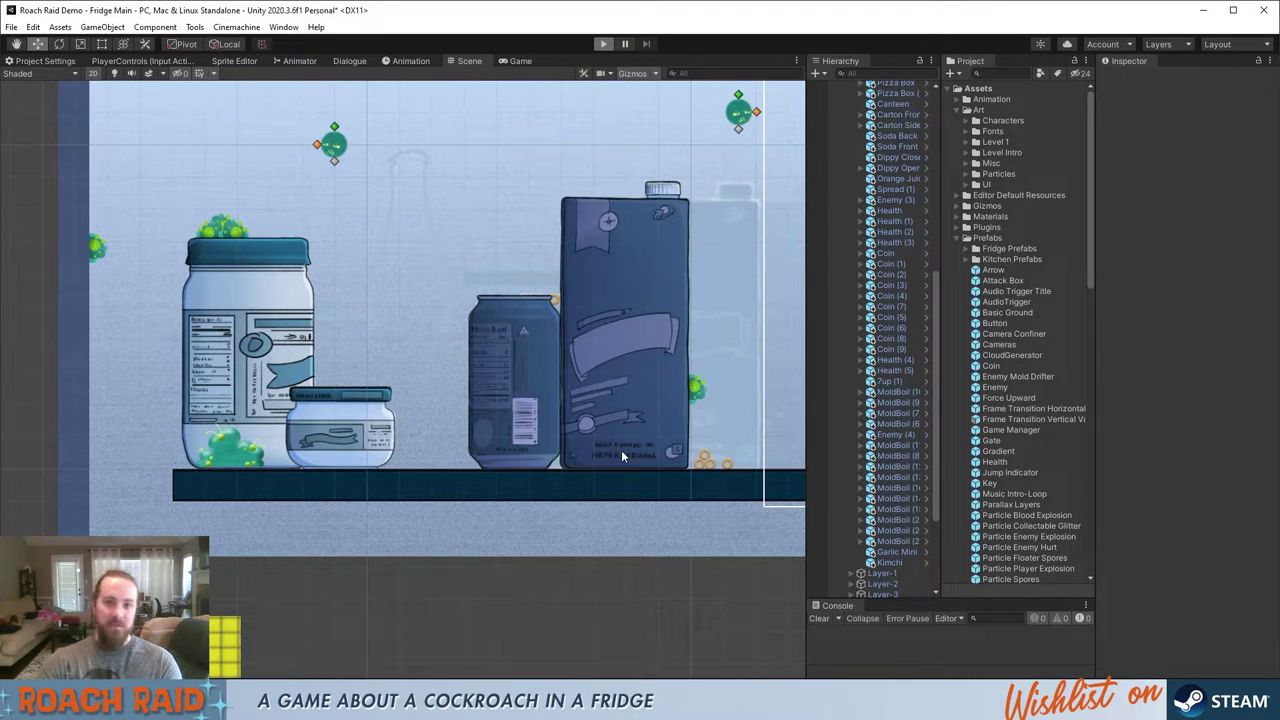
Jump and glide the roach left off the bottle through to the Demo Ender thank-you screen
key("ctrl+p")
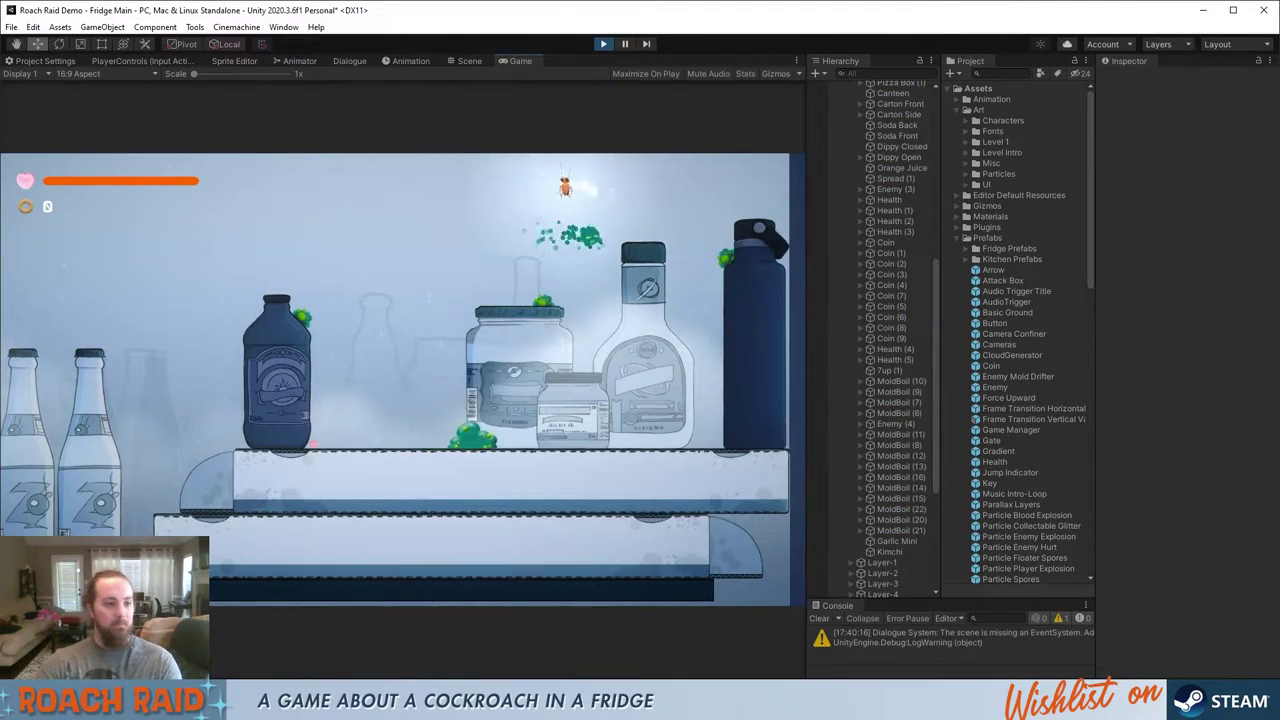
key("a")
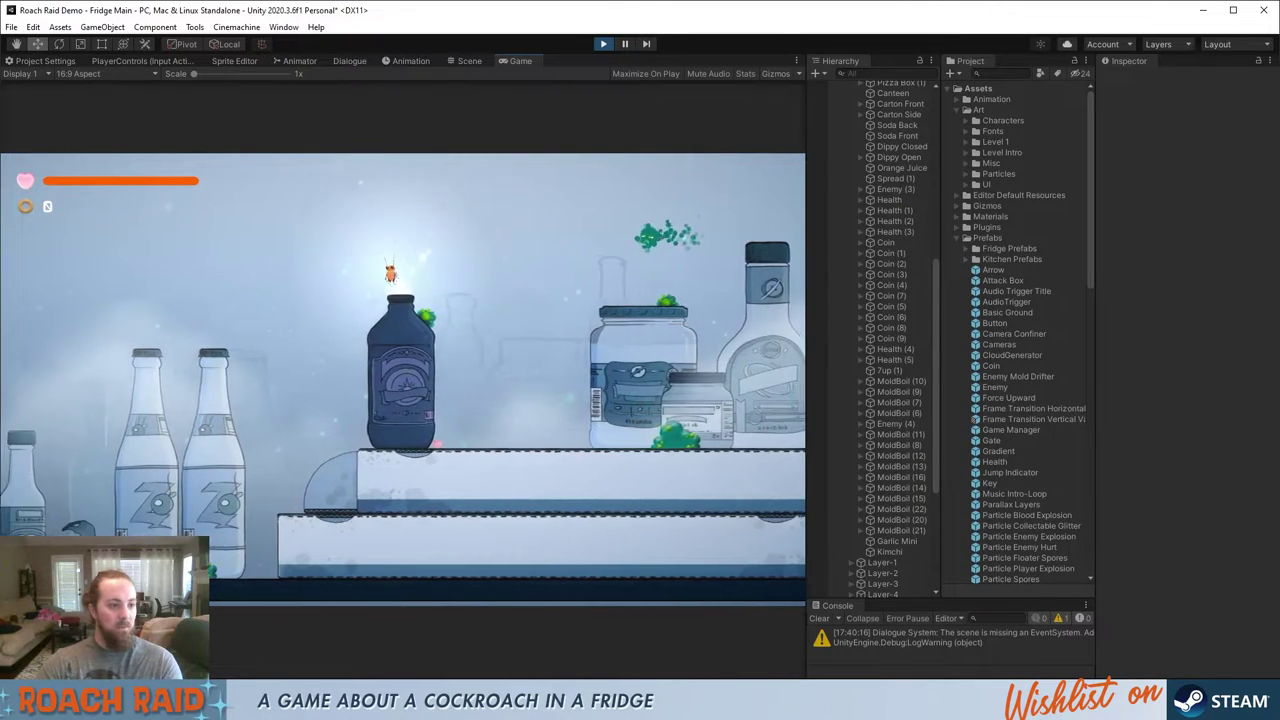
key("space")
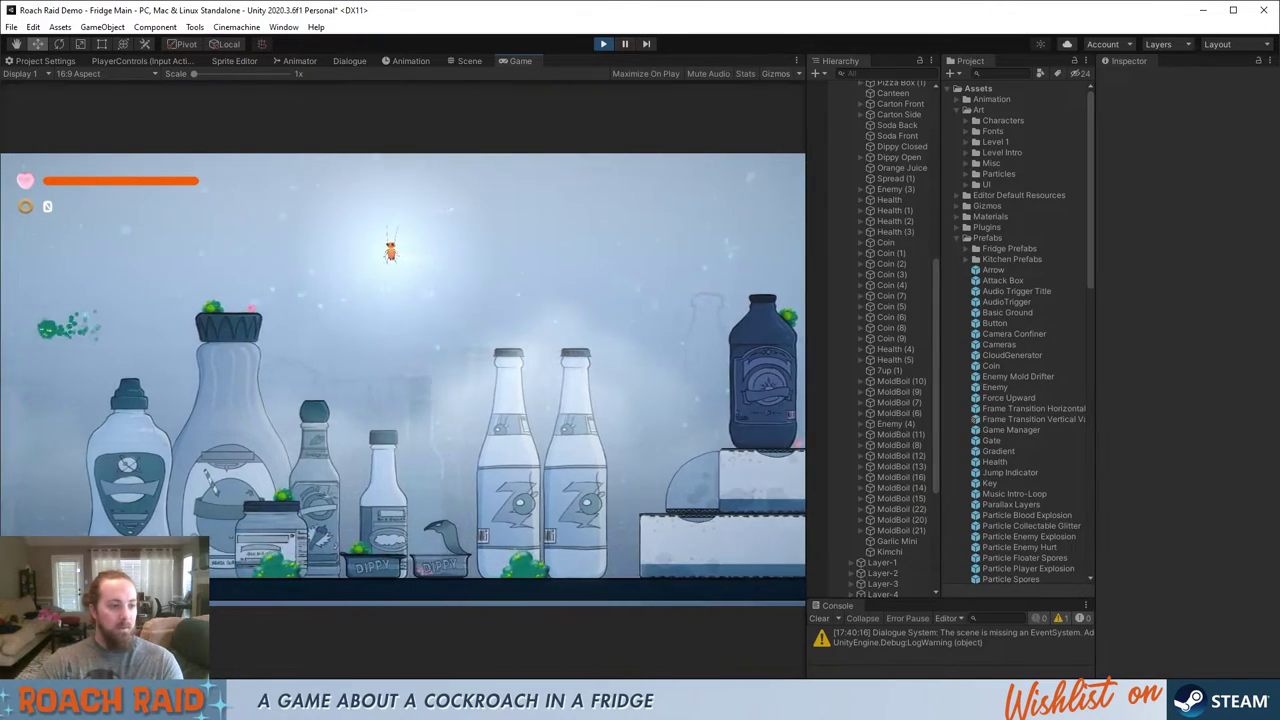
key("a")
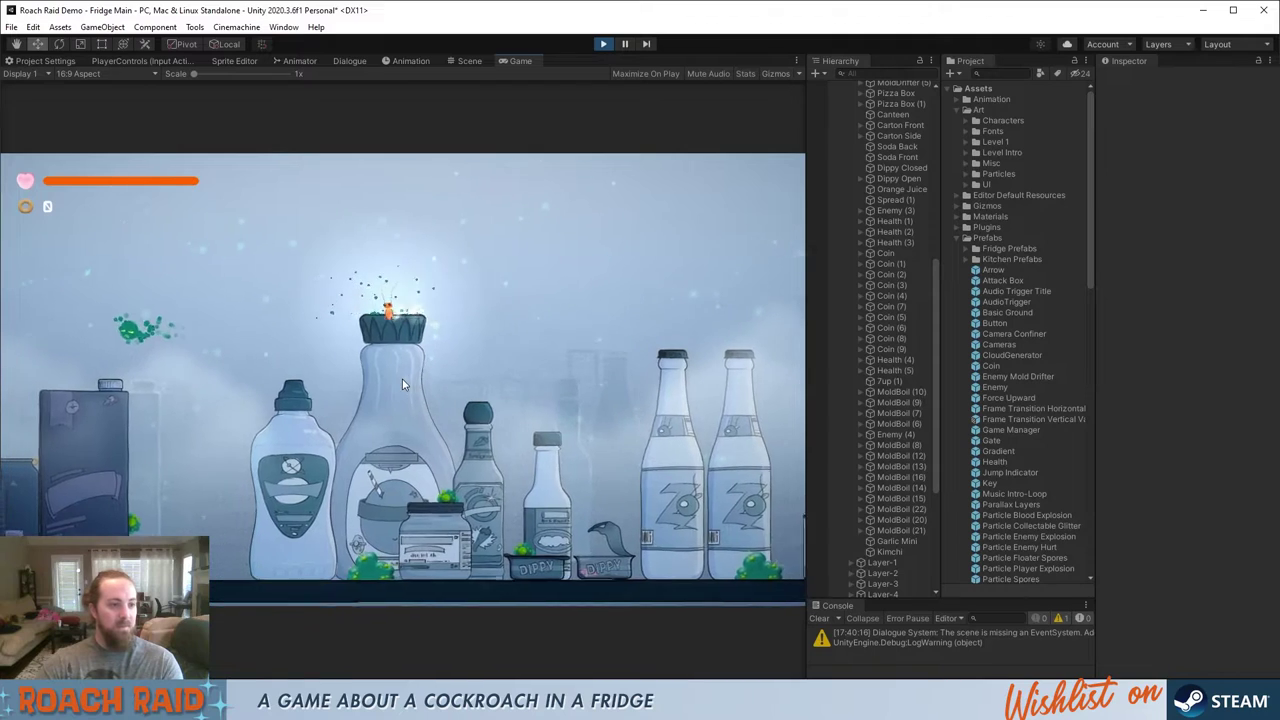
key("space")
key("a")
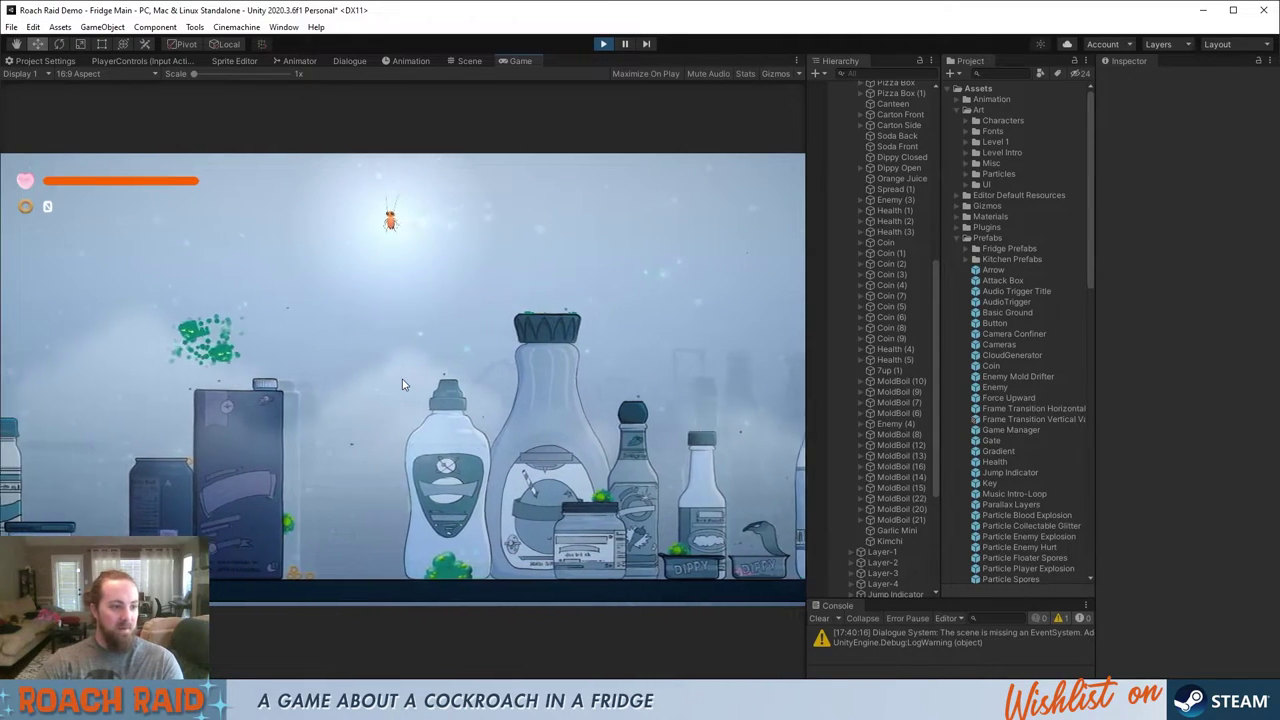
key("space")
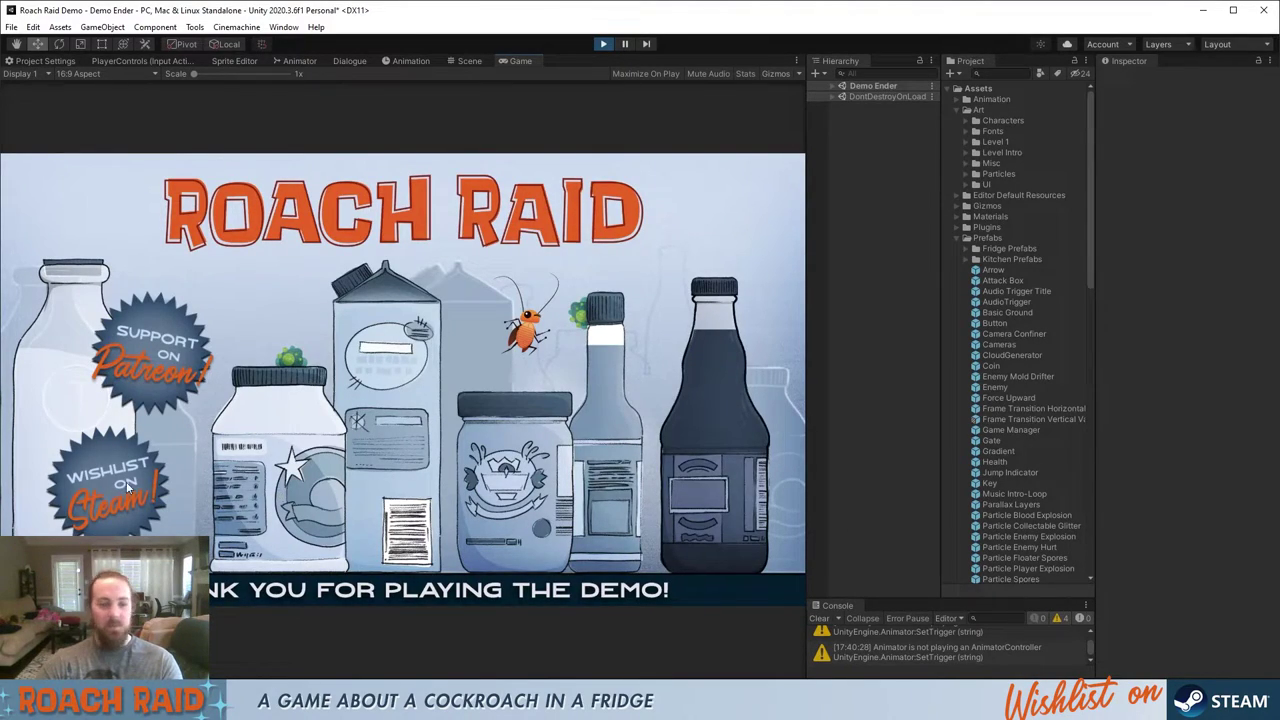
Clear the console warnings and exit Play mode
left_click(820, 619)
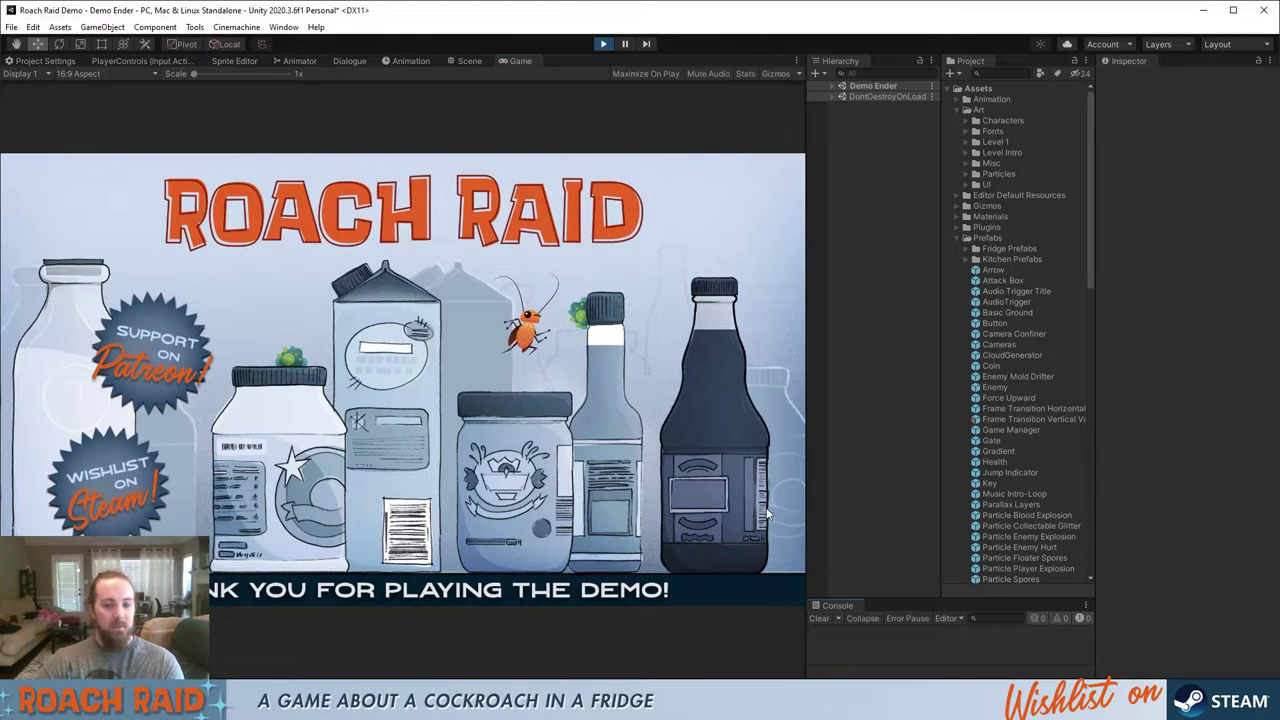
left_click(604, 43)
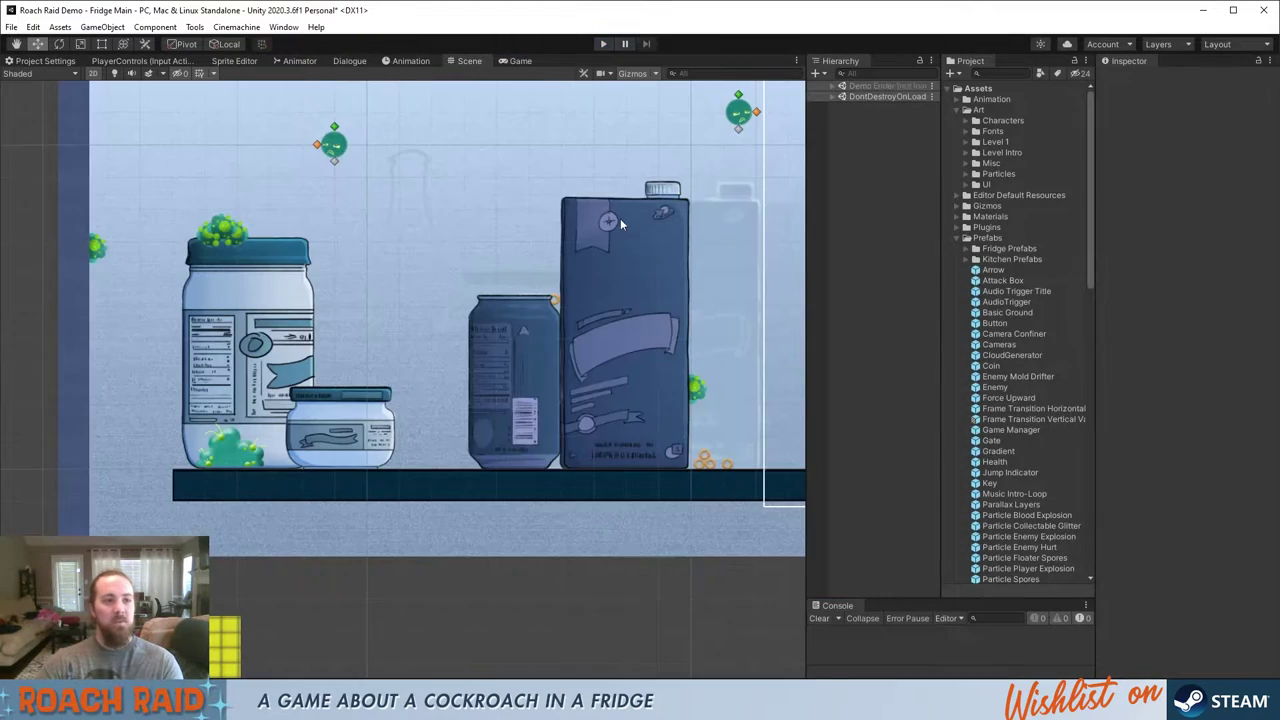